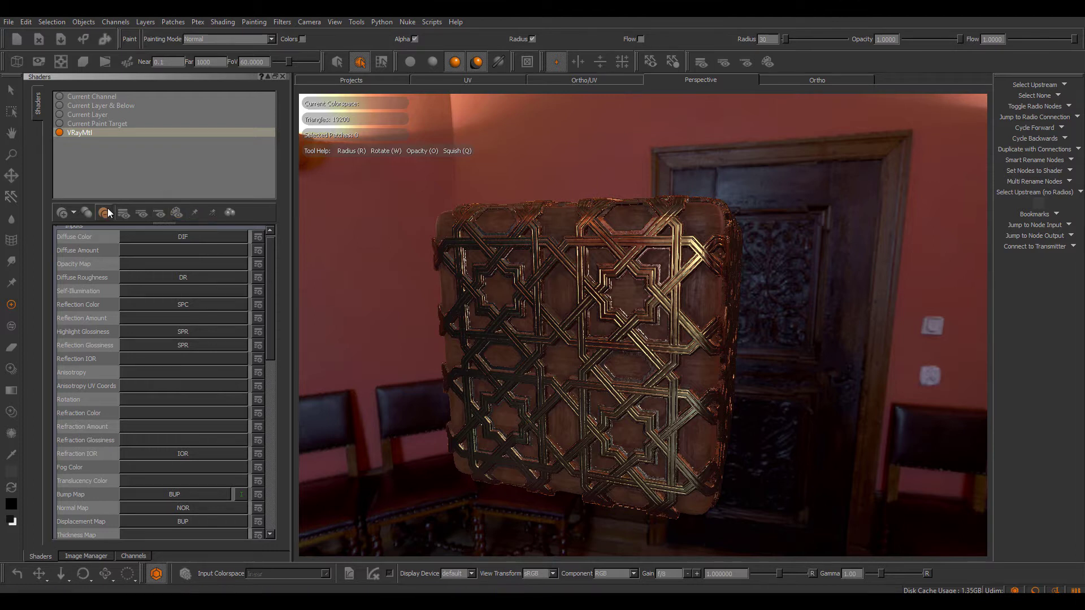
# Remove the existing VRayMtl shader and create a new VRayMtl shader.
pyautogui.click(96, 123)
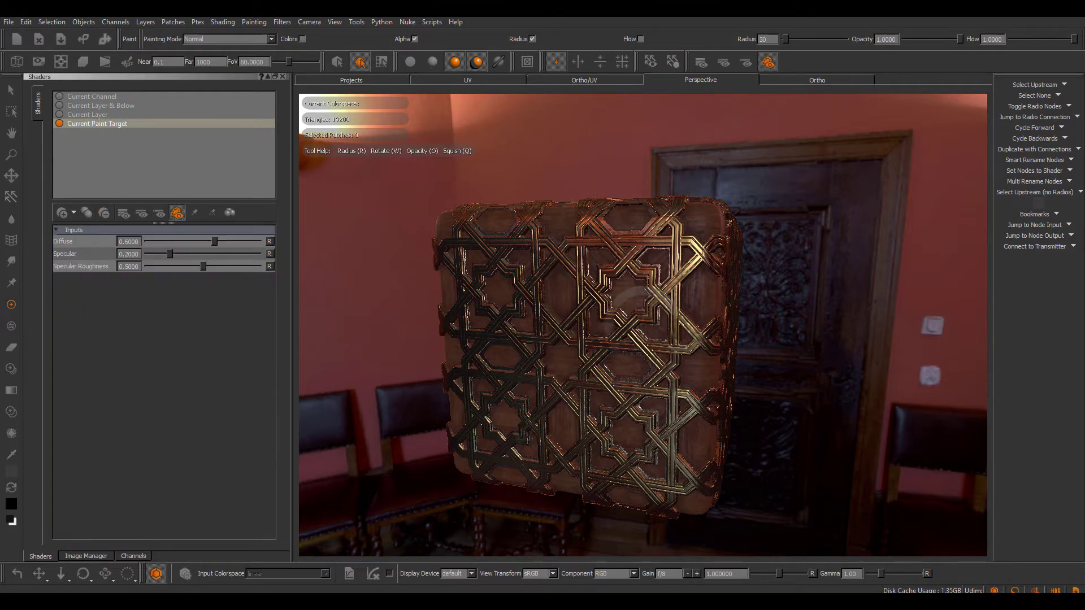
pyautogui.click(73, 213)
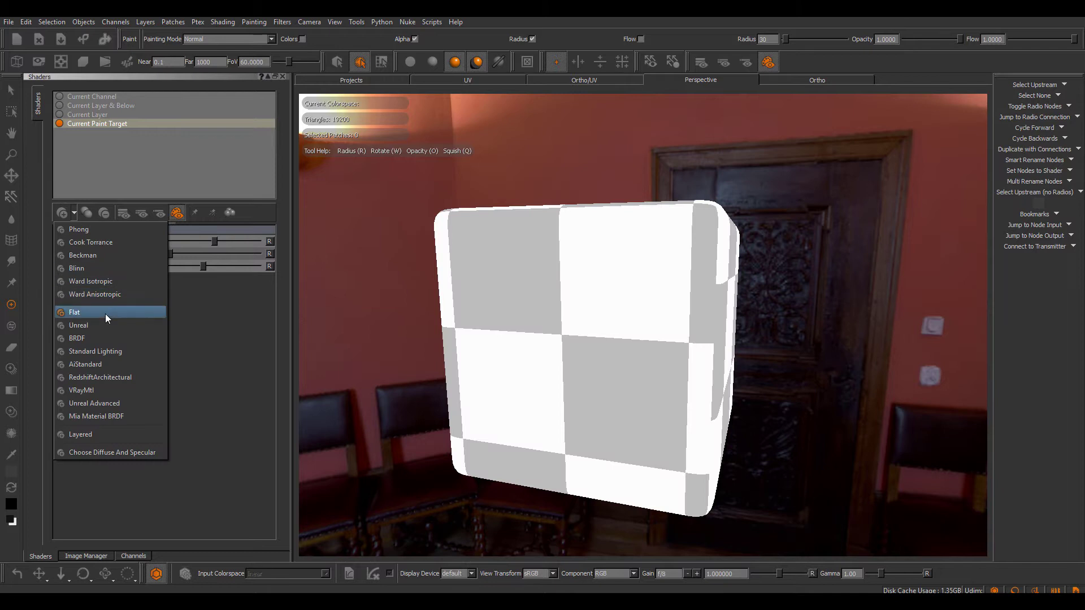
pyautogui.click(106, 390)
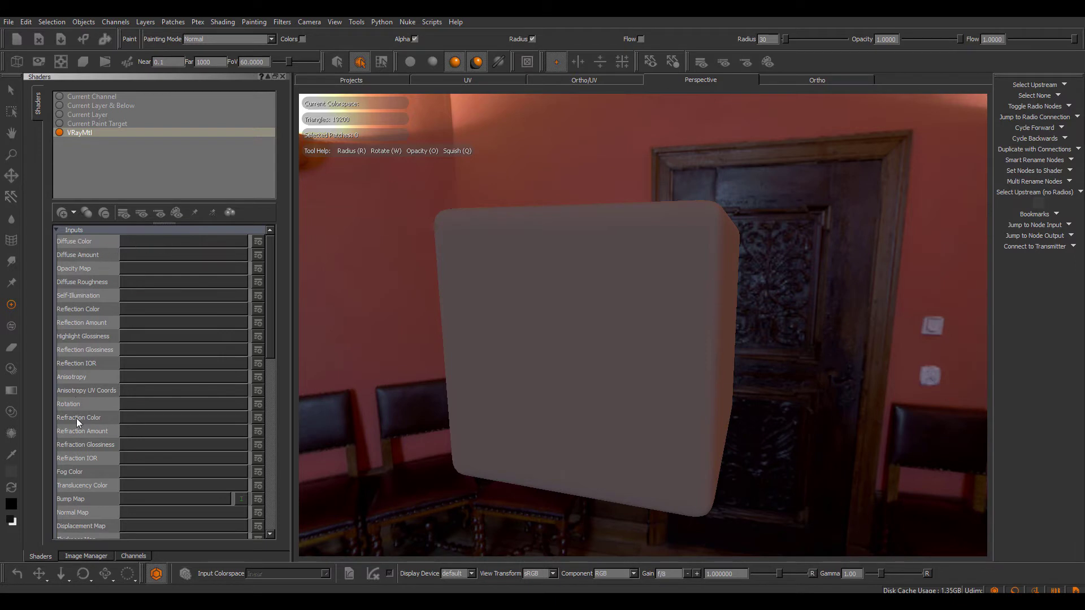
# Assign DIF, DR and SPC to their matching shader inputs, SPR to both glossiness inputs, IOR to Reflection IOR, BUP to bump and displacement, NOR to normals.
pyautogui.click(169, 241)
pyautogui.click(138, 277)
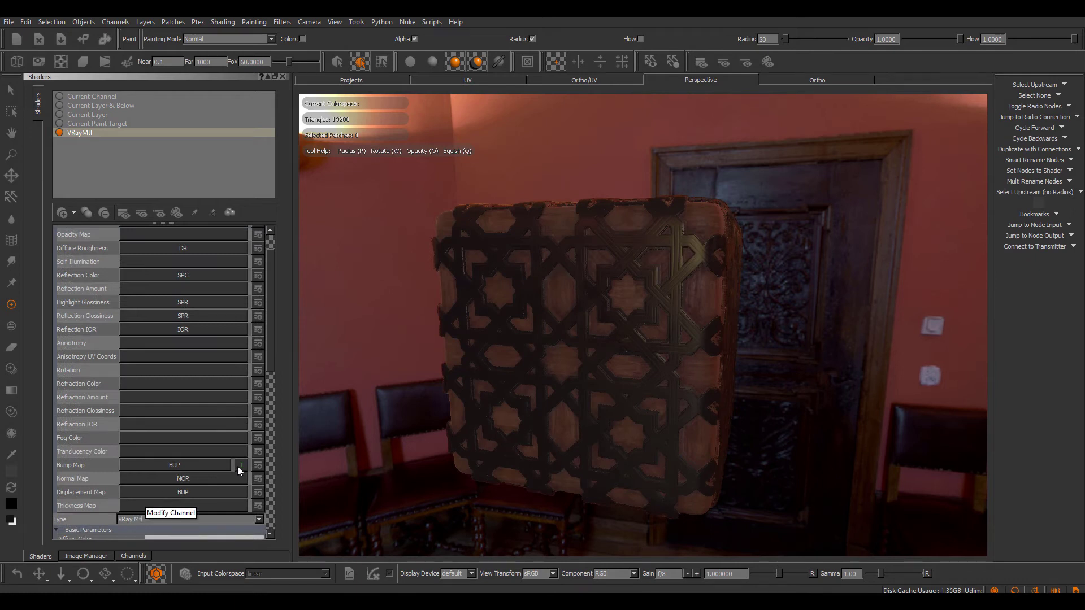
# Set the shader's reflection BRDF to GGX and unlock the Fresnel IOR from the Refraction IOR.
pyautogui.scroll(-2, 271, 351)
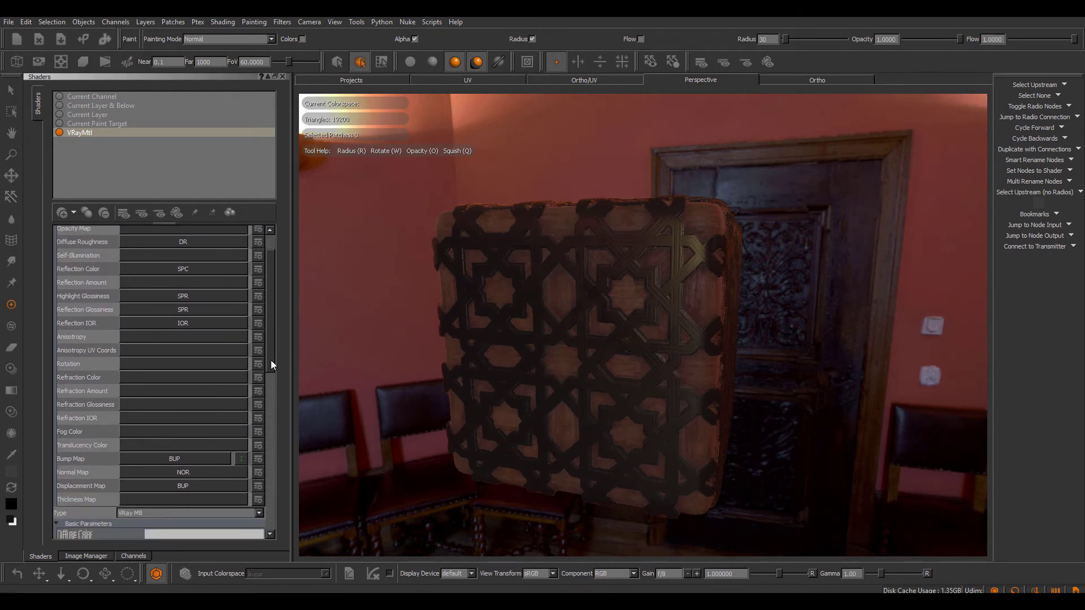
pyautogui.scroll(-6, 271, 375)
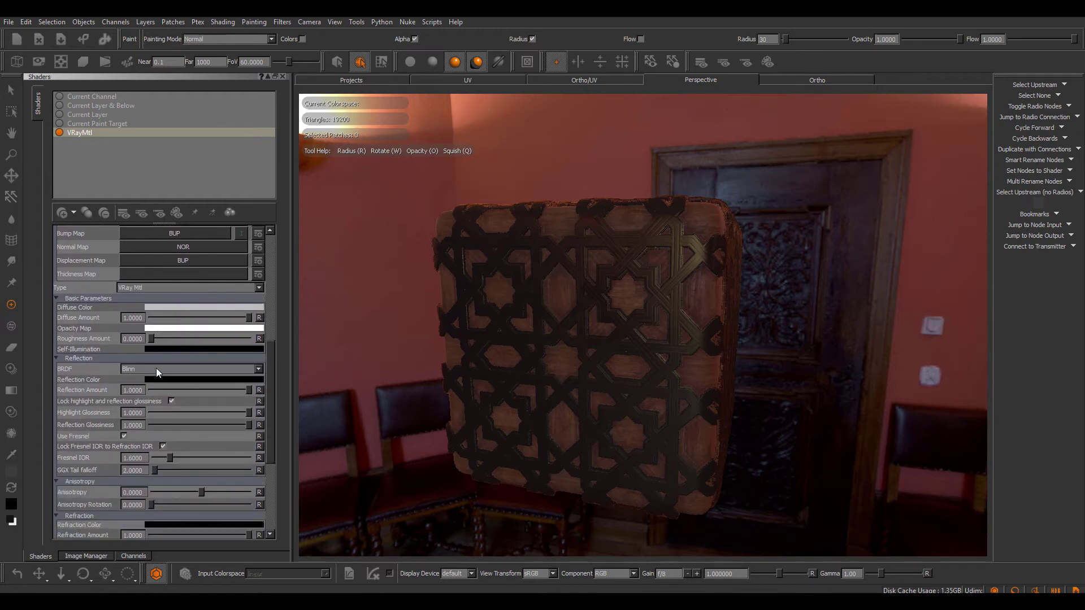
pyautogui.click(137, 368)
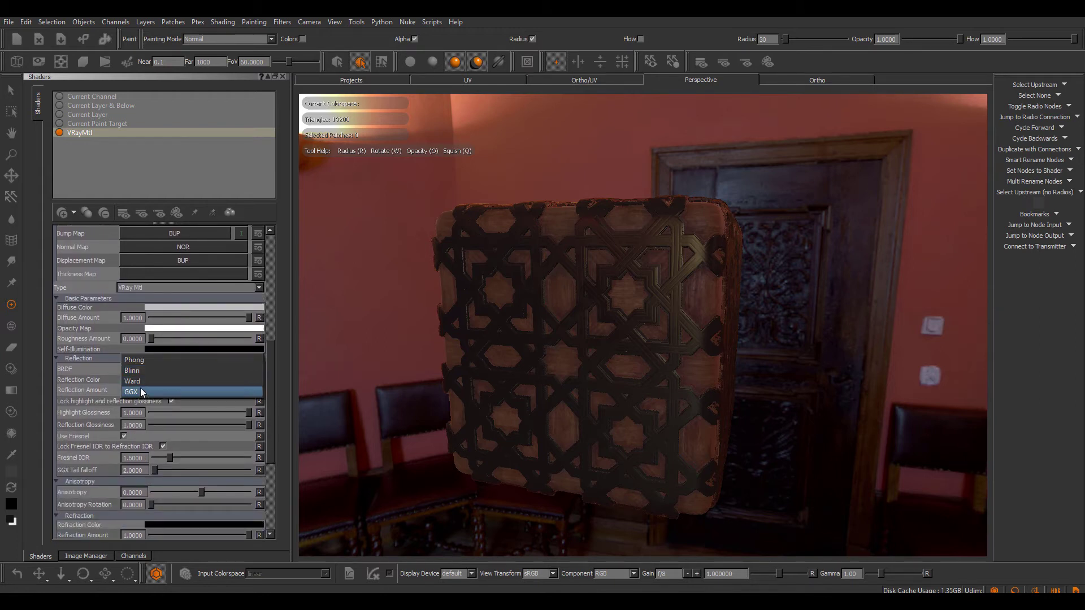
pyautogui.click(146, 387)
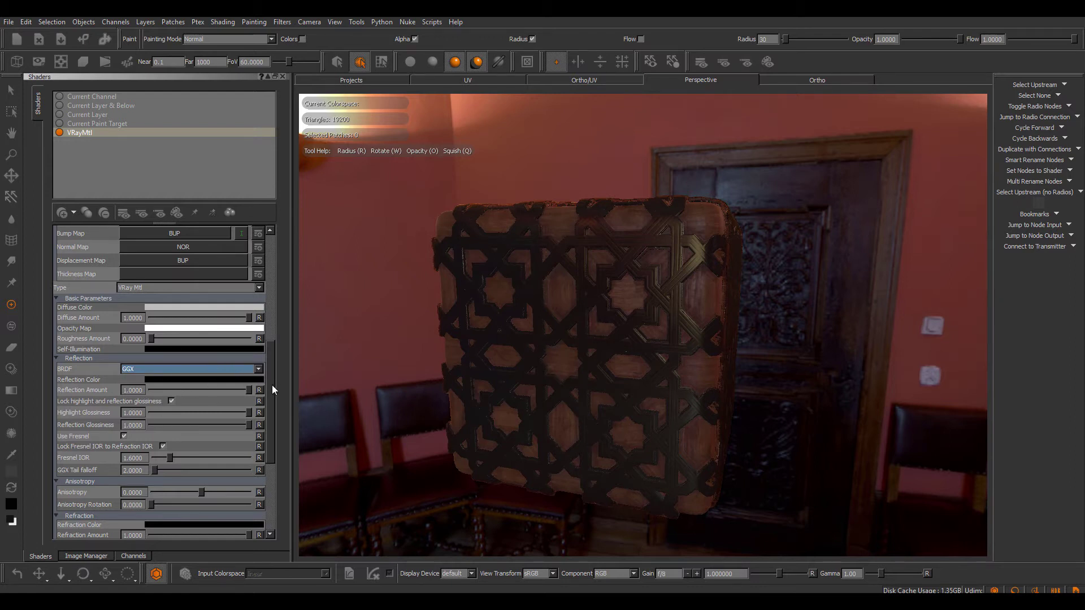
pyautogui.moveTo(272, 386); pyautogui.dragTo(269, 419)
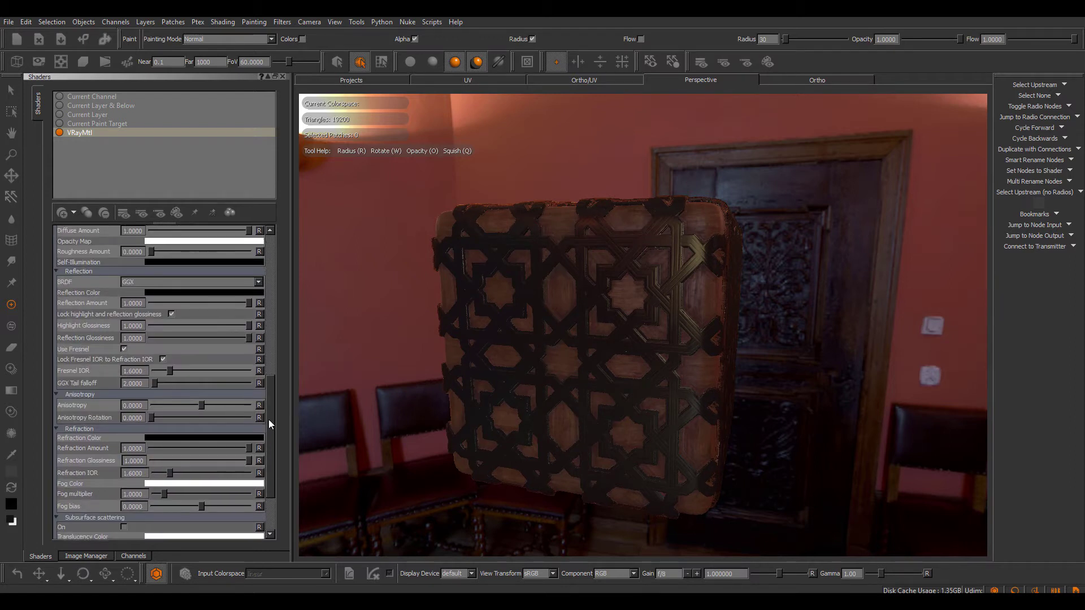
pyautogui.click(163, 360)
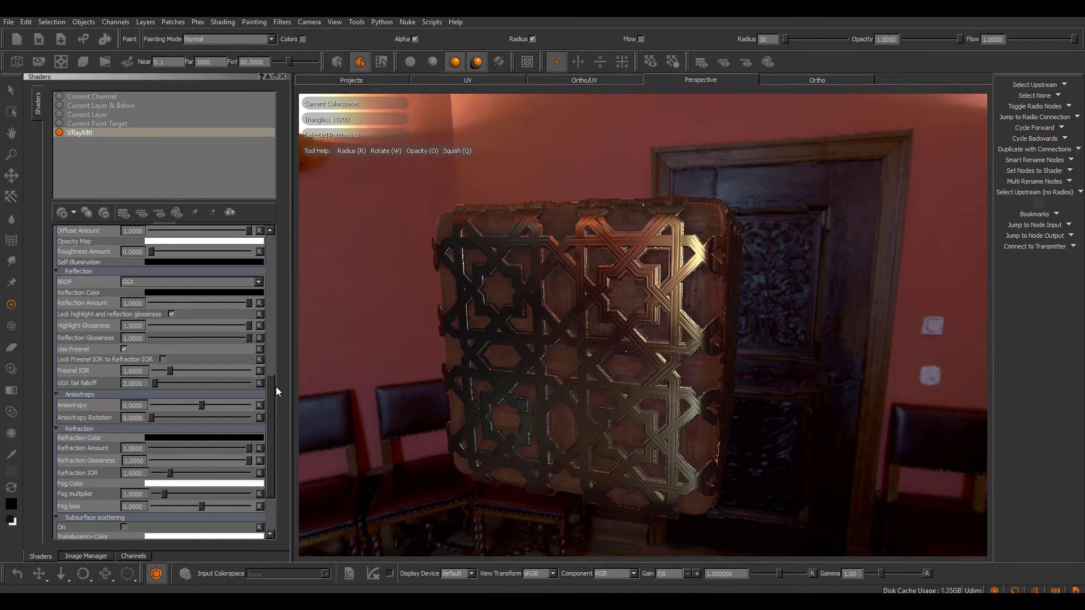
# Set the shader's Bump Weight to 1.
pyautogui.moveTo(275, 387); pyautogui.dragTo(271, 422)
pyautogui.keyDown('alt'); pyautogui.moveTo(593, 346); pyautogui.dragTo(638, 347); pyautogui.keyUp('alt')
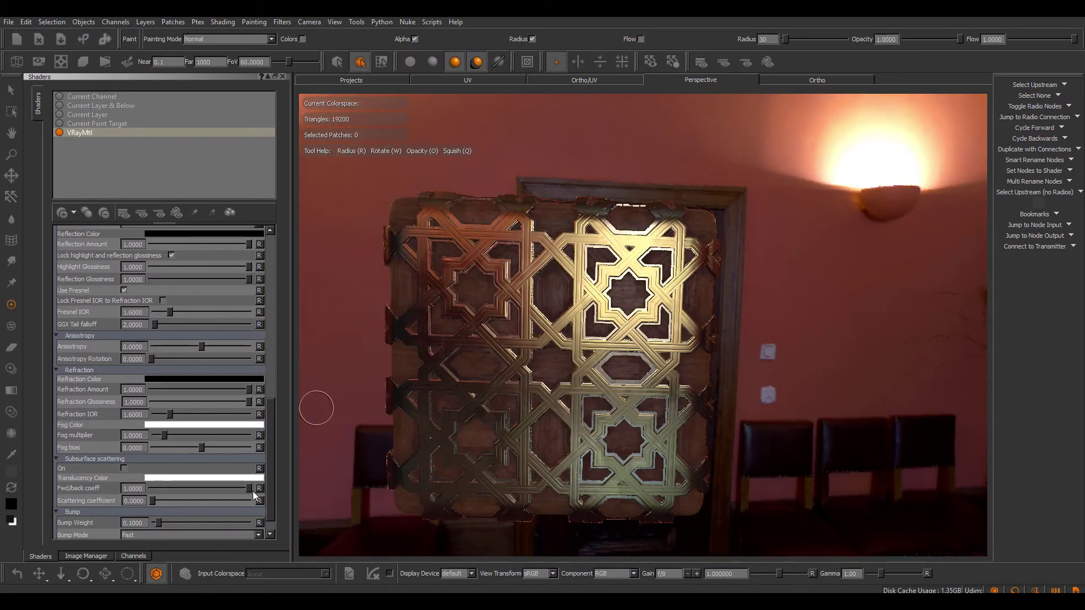
pyautogui.scroll(-1, 270, 523)
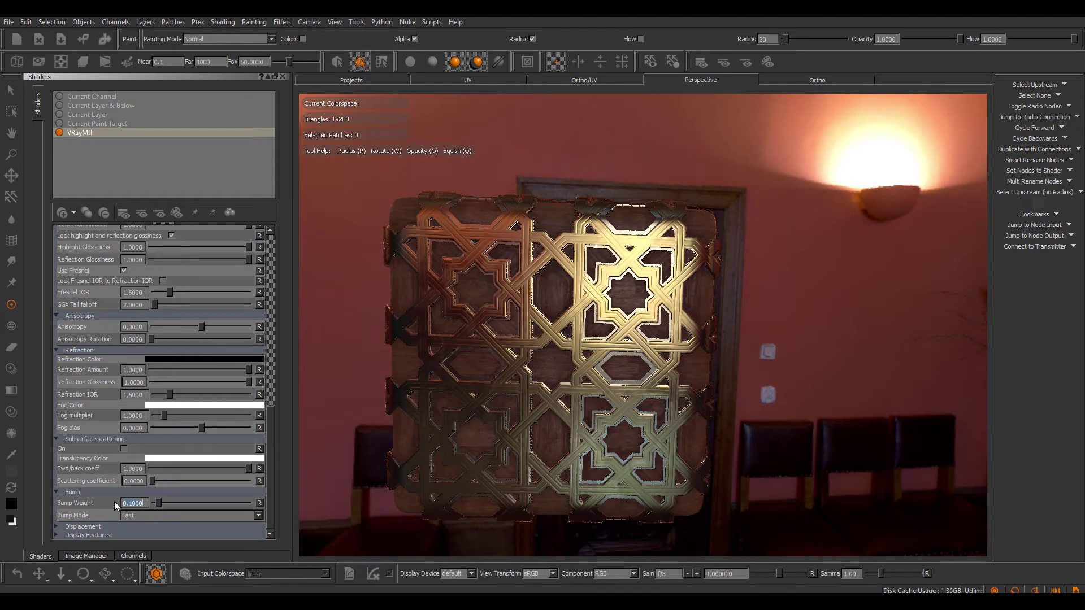
pyautogui.write('1')
pyautogui.press('Return')
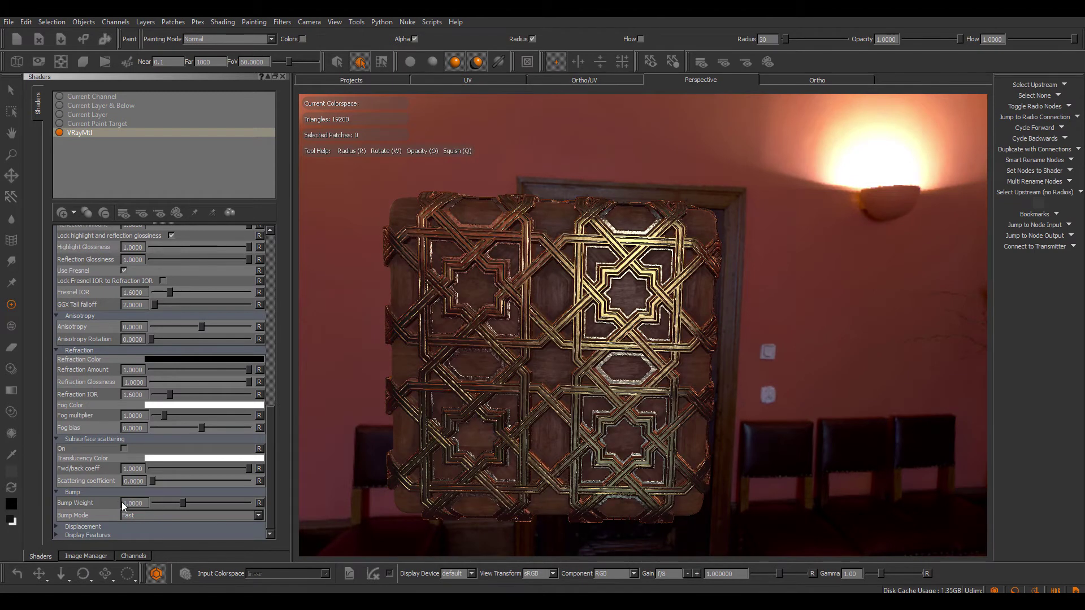
# In the shader's displacement settings, set Perturb Normals to No and raise Max Tessellation to 13.
pyautogui.click(94, 526)
pyautogui.scroll(-3, 269, 465)
pyautogui.click(142, 523)
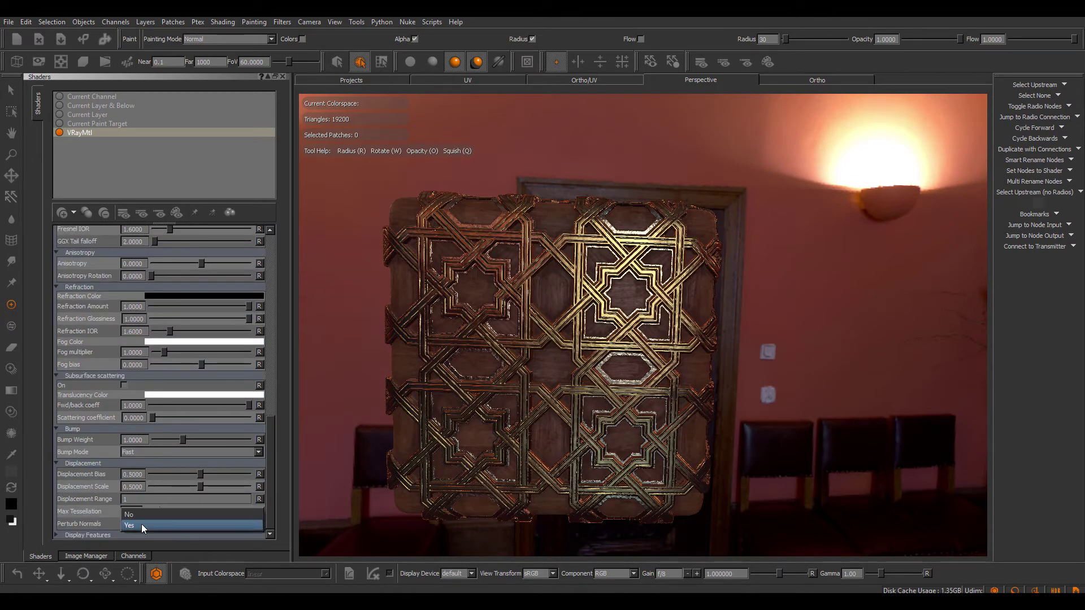
pyautogui.click(147, 516)
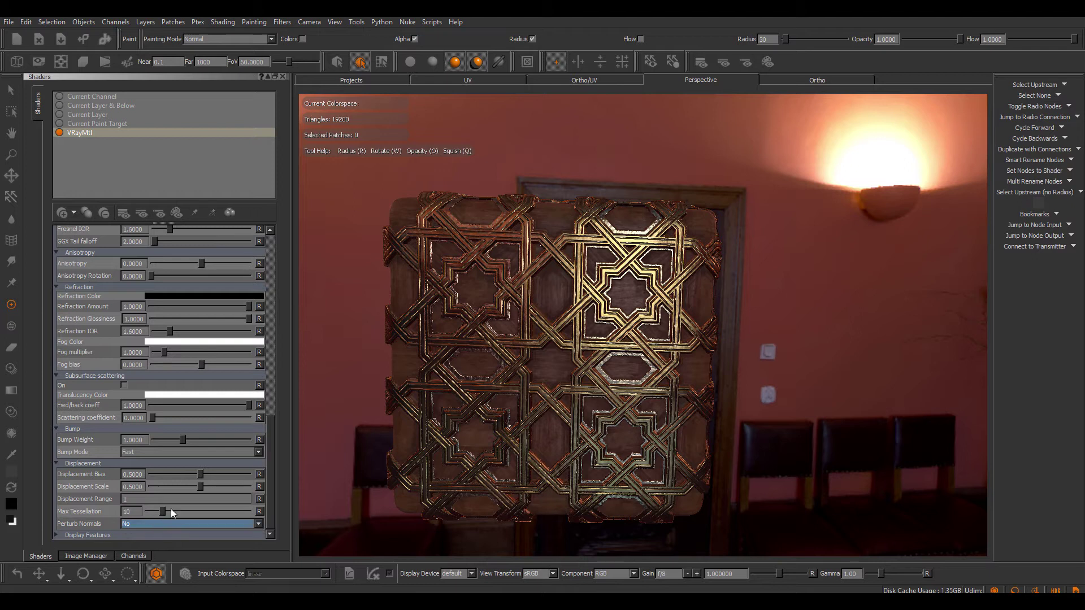
pyautogui.doubleClick(135, 511)
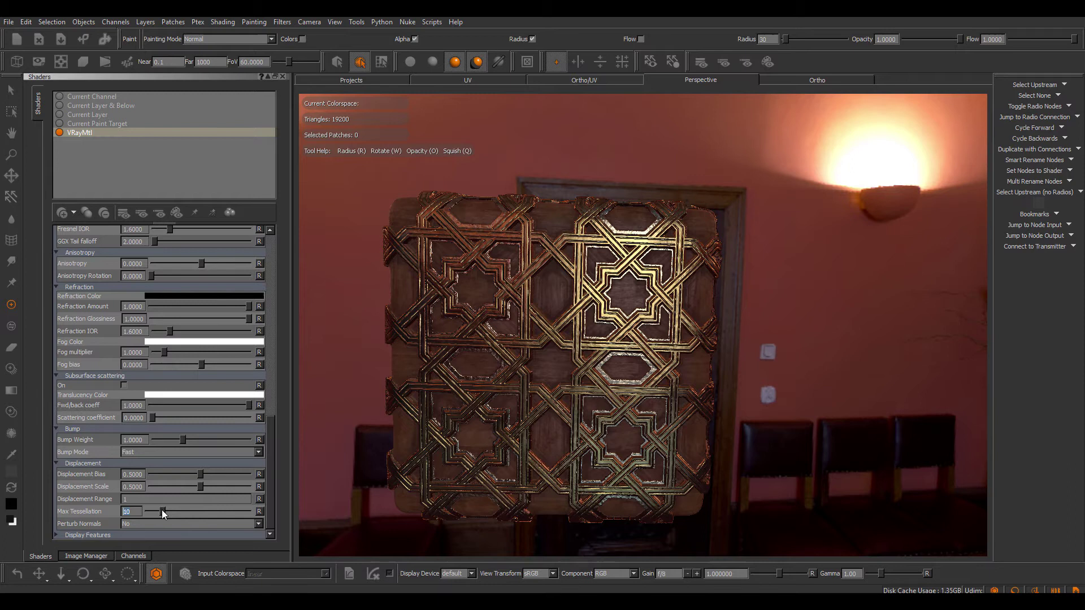
pyautogui.moveTo(162, 510); pyautogui.dragTo(165, 511)
pyautogui.moveTo(322, 467); pyautogui.dragTo(366, 364, button='middle')
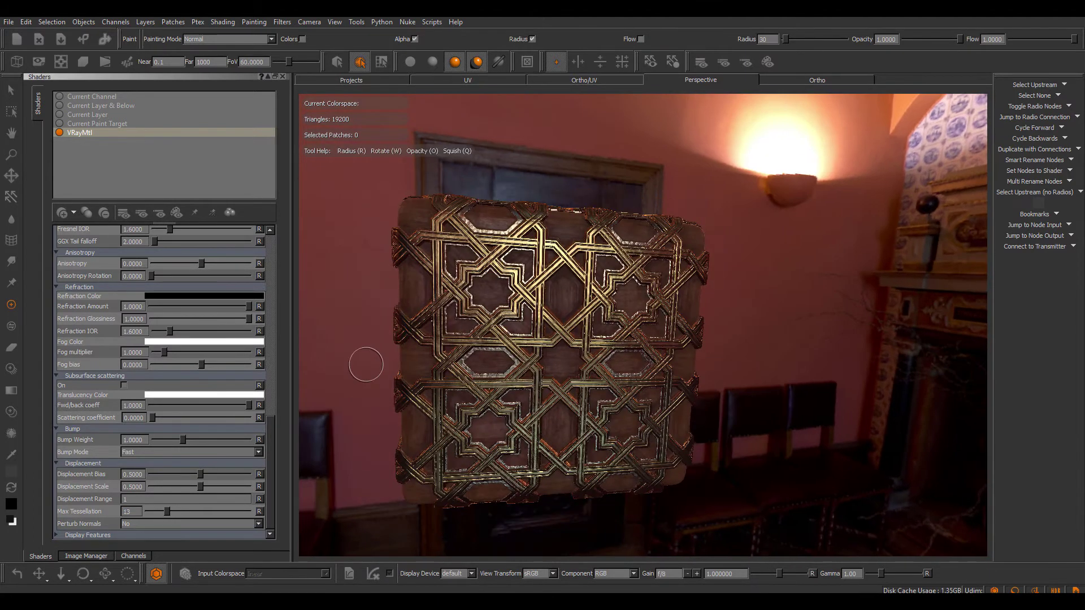
# Save the VRayMtl shader's current configuration as a shader preset and dismiss the confirmation.
pyautogui.moveTo(270, 425); pyautogui.dragTo(316, 252)
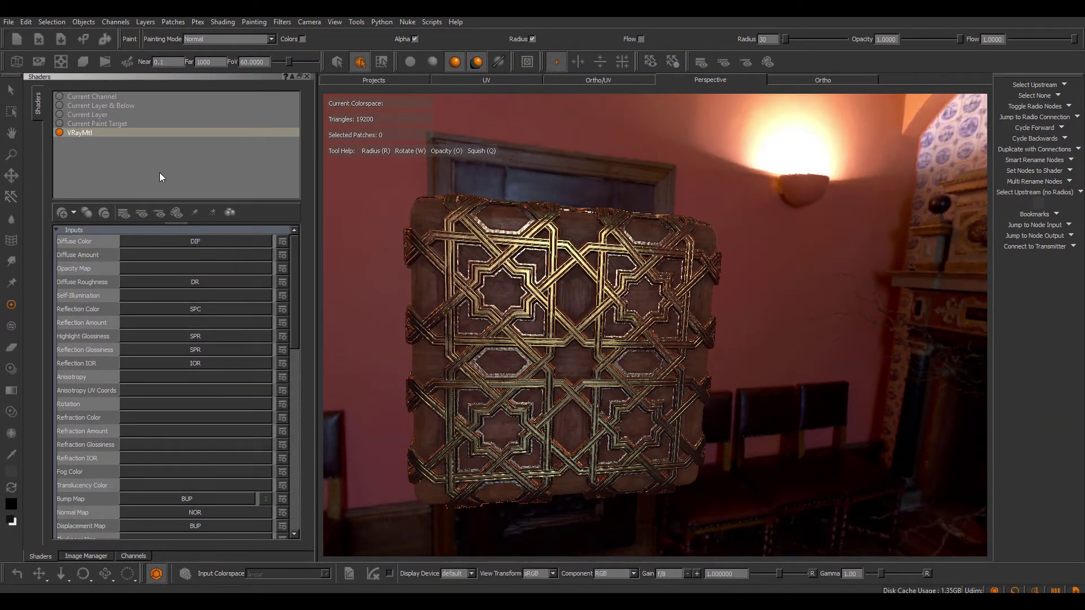
pyautogui.click(194, 213)
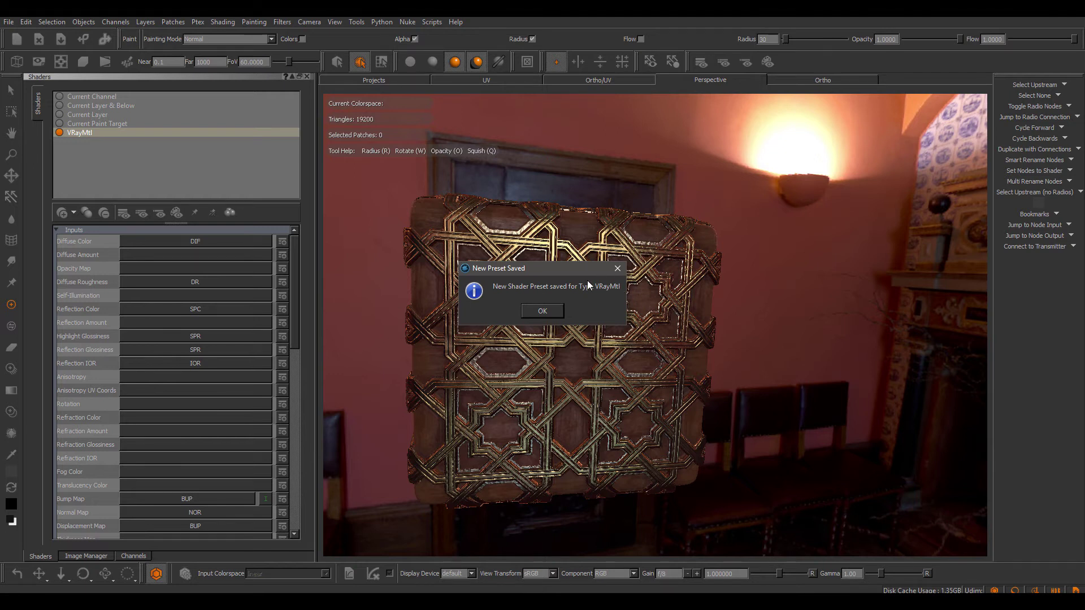
pyautogui.click(545, 311)
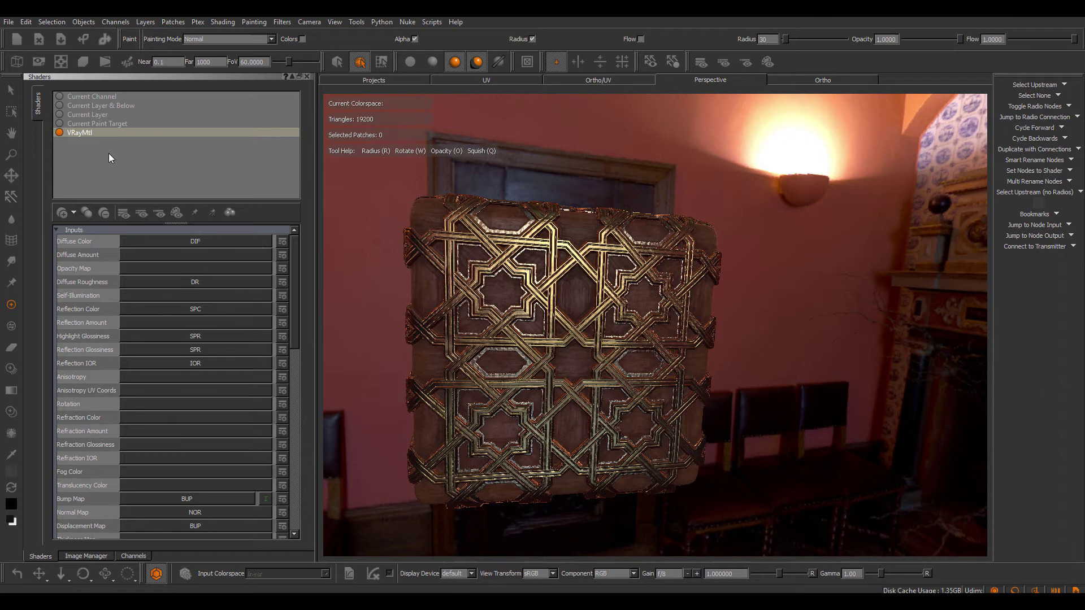
# Delete the VRayMtl shader and recreate it so that the saved preset is applied.
pyautogui.click(97, 124)
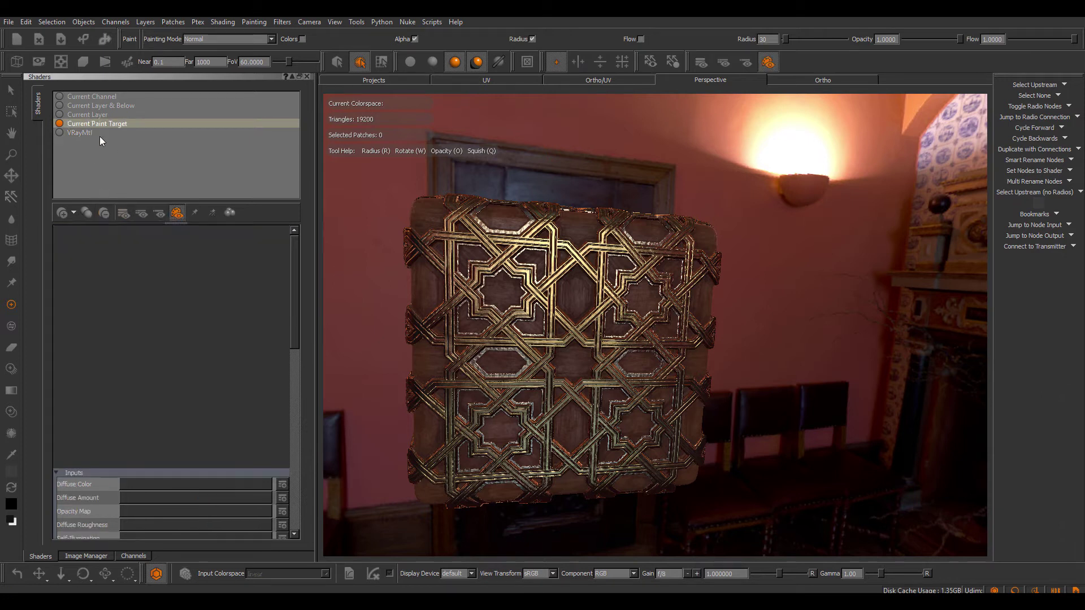
pyautogui.click(73, 213)
pyautogui.click(93, 389)
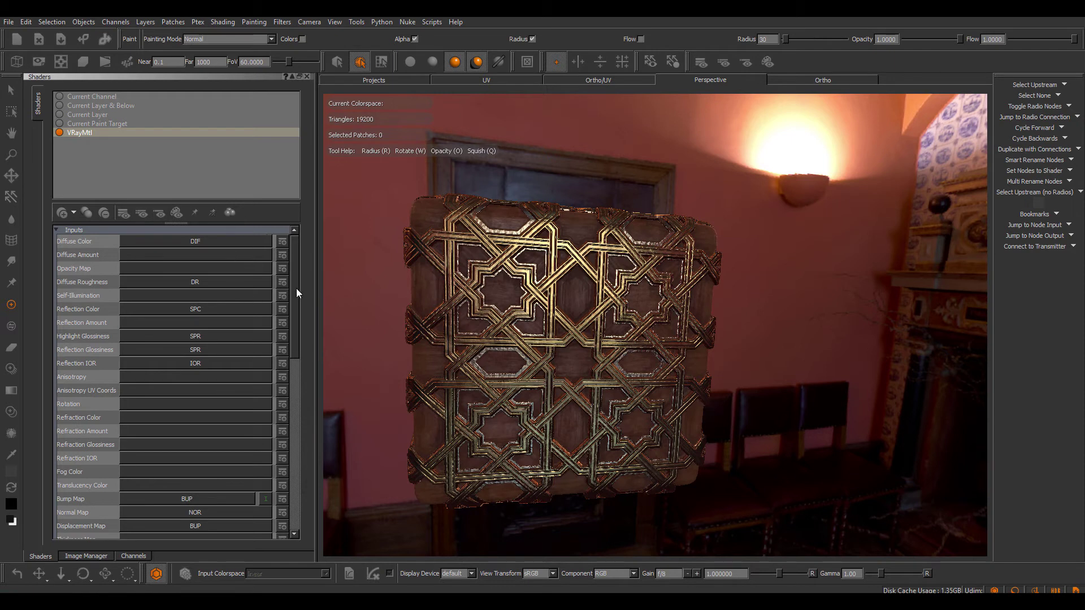
# Review the recreated shader's channel inputs, reflection settings and Bump Weight against its look on the cube.
pyautogui.moveTo(296, 288); pyautogui.dragTo(183, 493)
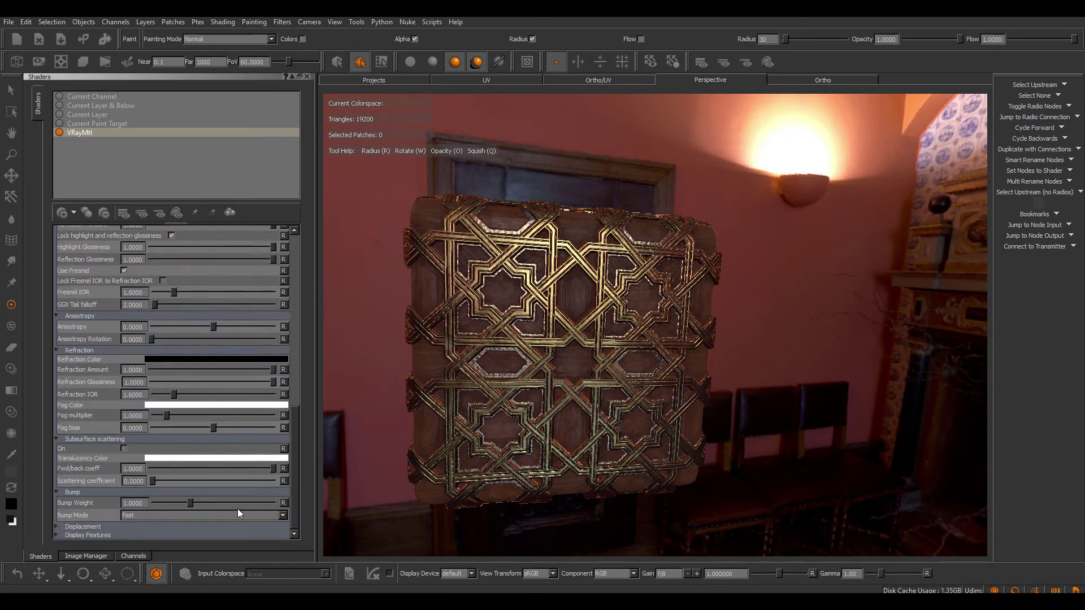
pyautogui.moveTo(297, 485); pyautogui.dragTo(239, 260)
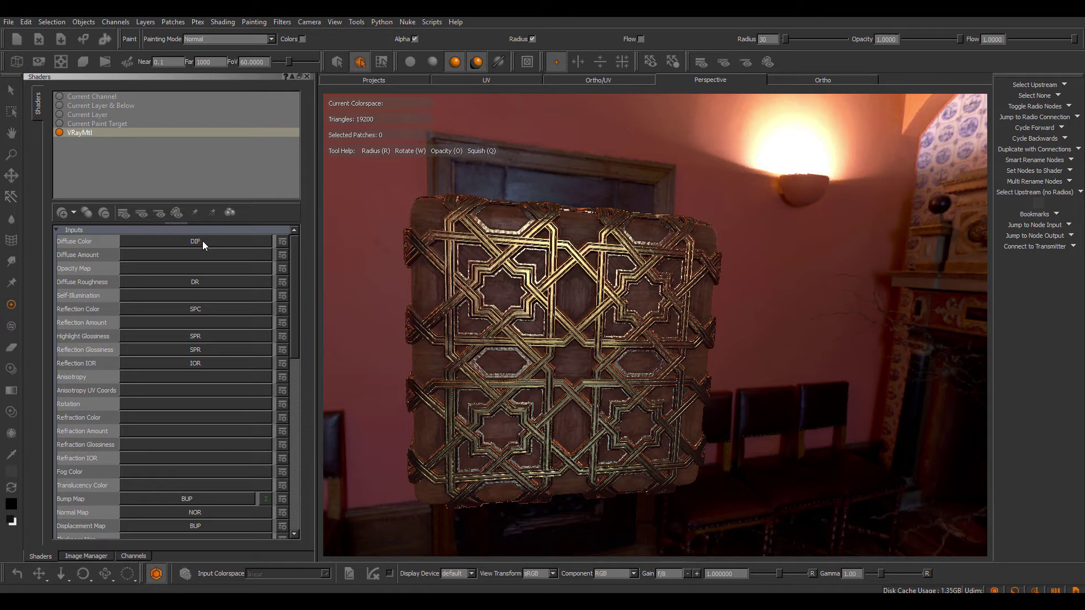
pyautogui.moveTo(294, 278)
pyautogui.mouseDown()
pyautogui.moveTo(297, 320)
pyautogui.moveTo(293, 278)
pyautogui.mouseUp()
pyautogui.moveTo(537, 286)
pyautogui.keyDown('alt'); pyautogui.mouseDown()
pyautogui.moveTo(558, 287)
pyautogui.moveTo(522, 281)
pyautogui.mouseUp(); pyautogui.keyUp('alt')
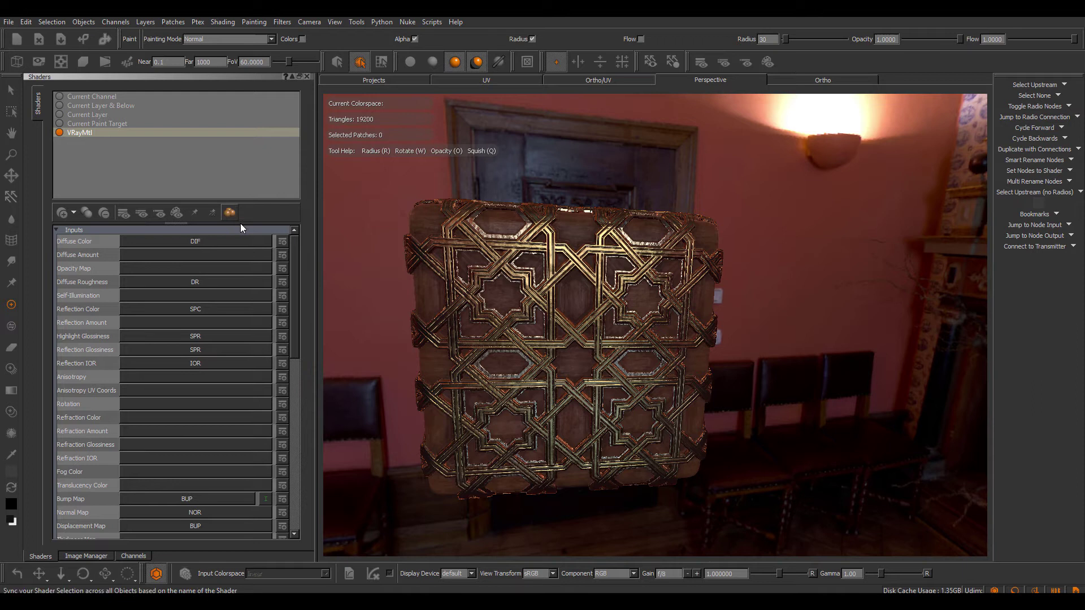
pyautogui.moveTo(293, 250)
pyautogui.mouseDown()
pyautogui.moveTo(297, 296)
pyautogui.moveTo(297, 247)
pyautogui.mouseUp()
pyautogui.moveTo(296, 303); pyautogui.dragTo(290, 250)
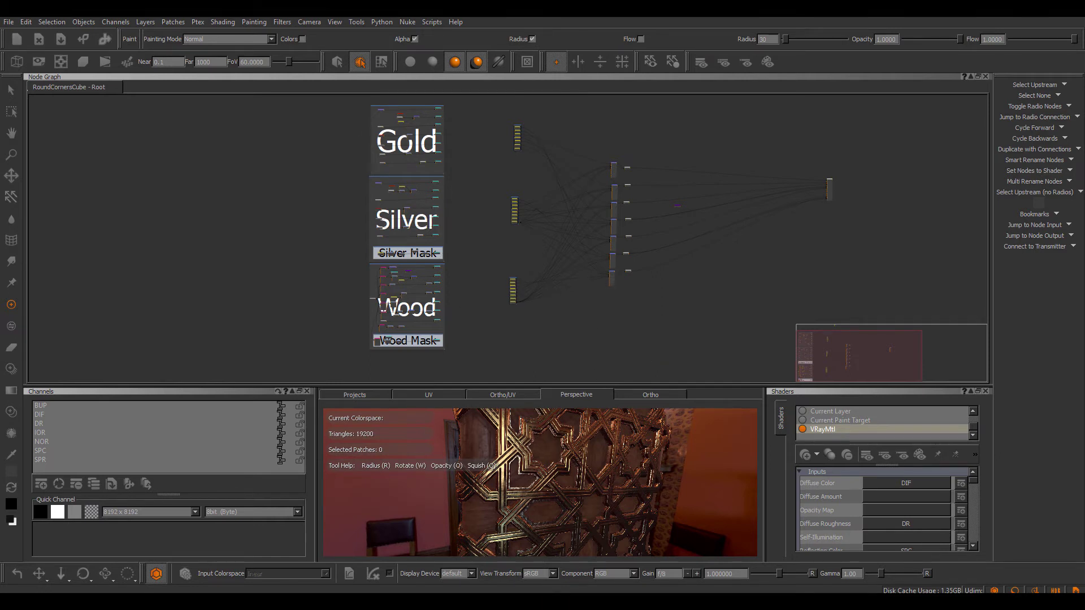
# Examine the metal lattice and wood surface of the cube up close from several angles.
pyautogui.keyDown('alt'); pyautogui.moveTo(610, 478); pyautogui.dragTo(539, 468, button='right'); pyautogui.keyUp('alt')
pyautogui.keyDown('alt'); pyautogui.moveTo(539, 468); pyautogui.dragTo(570, 492); pyautogui.keyUp('alt')
pyautogui.keyDown('alt'); pyautogui.moveTo(571, 492); pyautogui.dragTo(563, 456, button='right'); pyautogui.keyUp('alt')
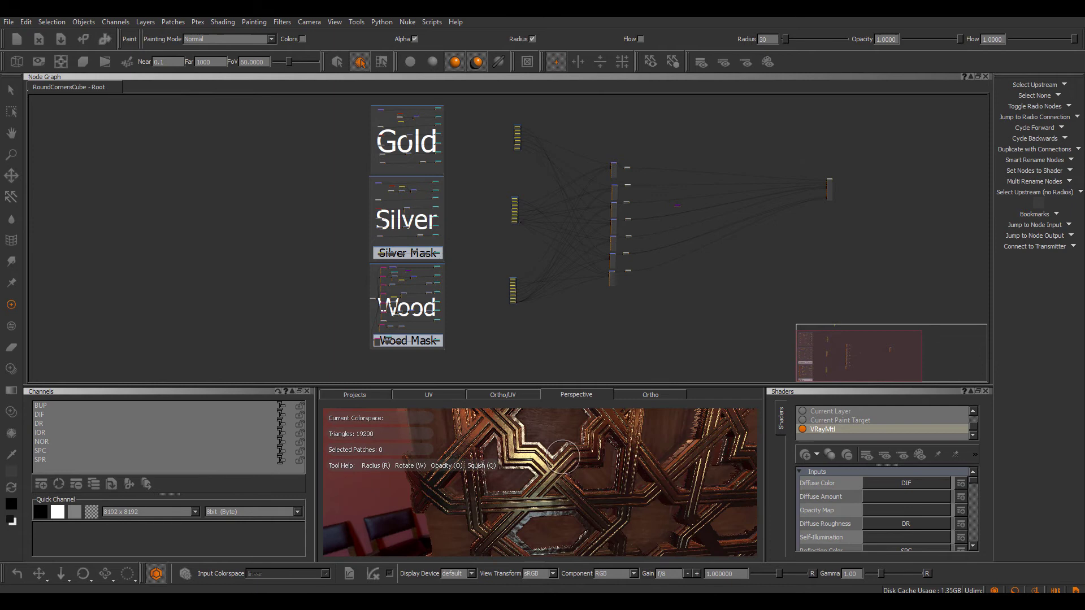
pyautogui.keyDown('alt'); pyautogui.moveTo(574, 456); pyautogui.dragTo(581, 446); pyautogui.keyUp('alt')
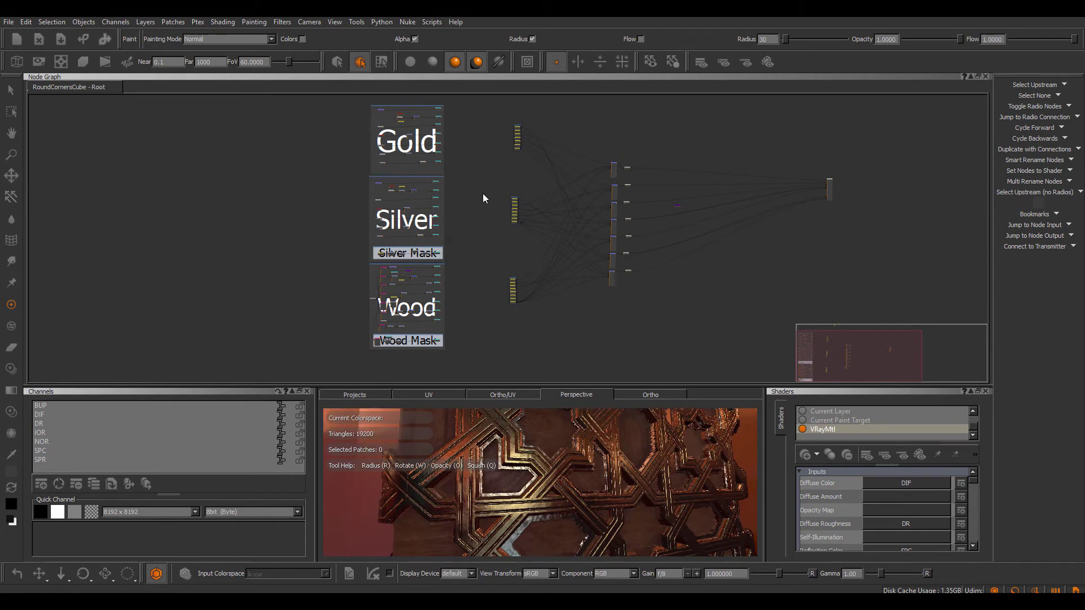
# Examine the Gold group in the node graph, following its radio transmitter nodes up to Gold_NOR.
pyautogui.moveTo(474, 165); pyautogui.dragTo(476, 168, button='middle')
pyautogui.moveTo(457, 115); pyautogui.dragTo(463, 128, button='middle')
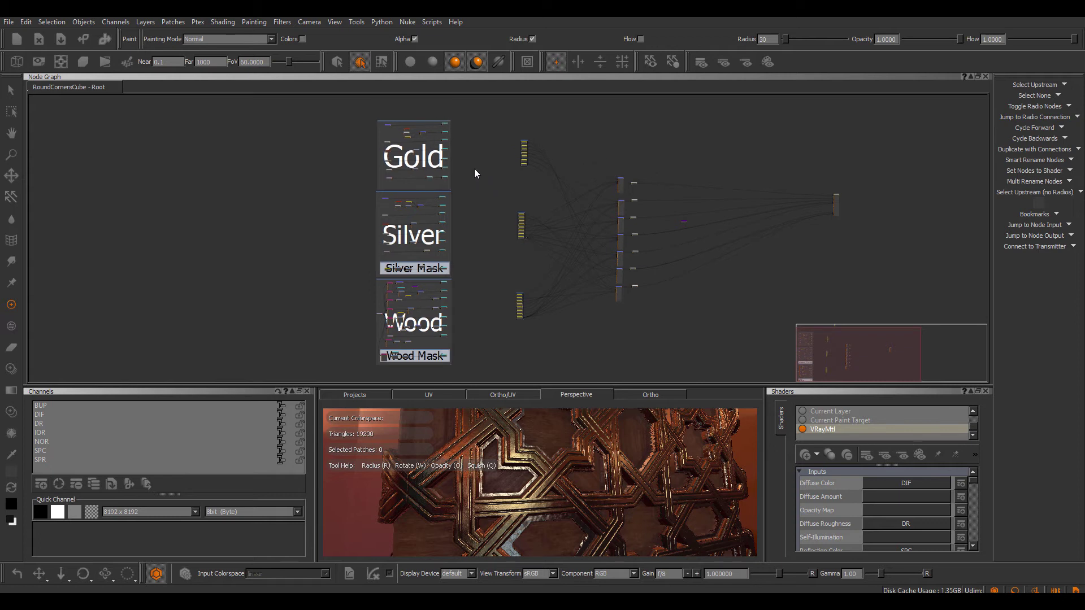
pyautogui.scroll(6, 475, 174)
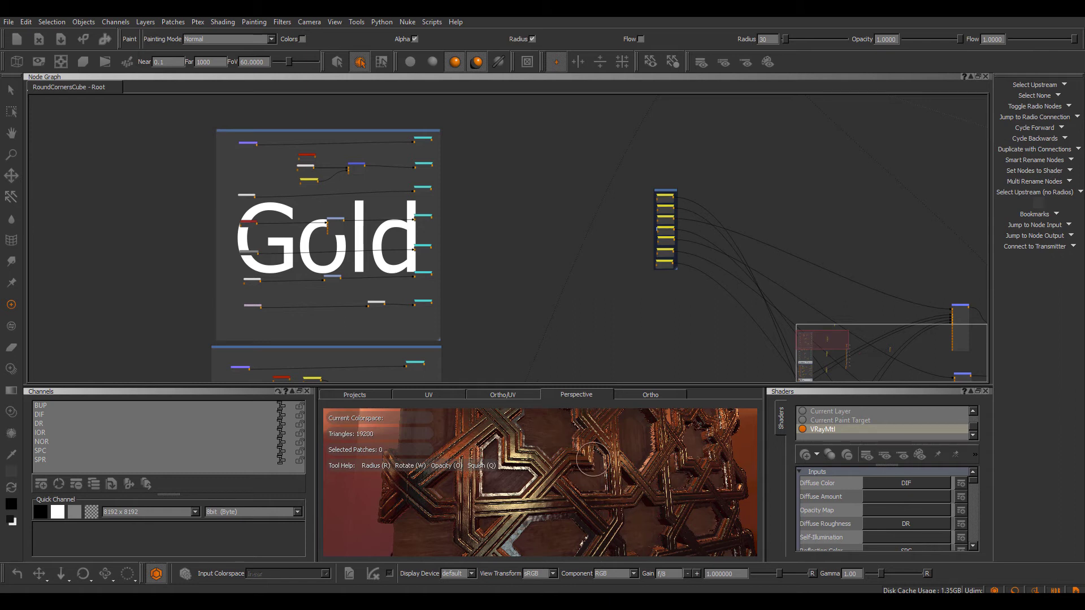
pyautogui.moveTo(528, 275); pyautogui.dragTo(613, 186, button='middle')
pyautogui.scroll(2, 507, 300)
pyautogui.scroll(5, 544, 275)
pyautogui.scroll(3, 582, 220)
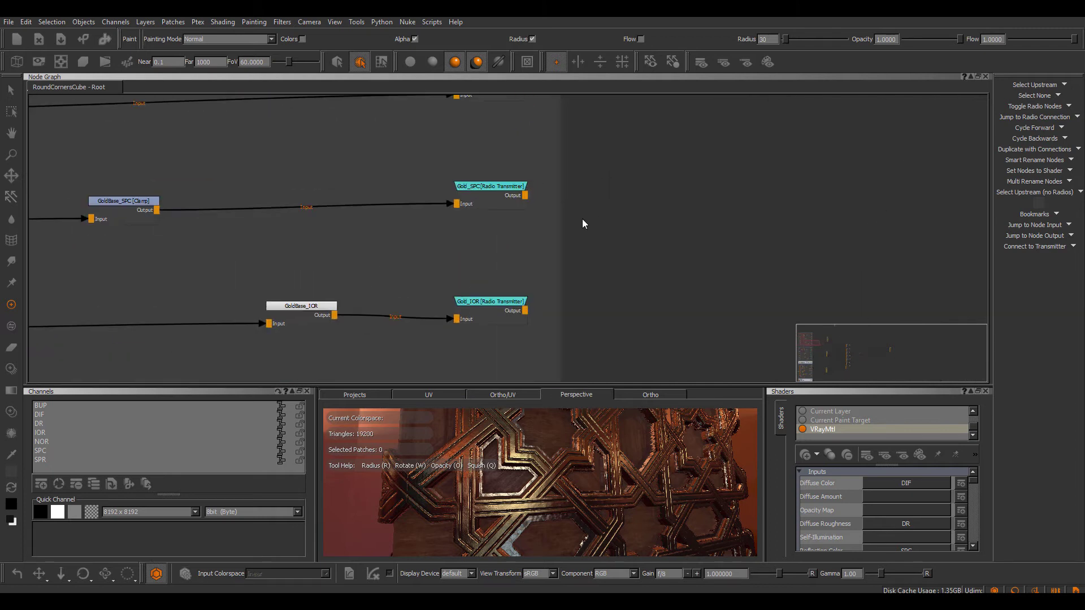
pyautogui.moveTo(587, 142); pyautogui.dragTo(595, 323, button='middle')
pyautogui.moveTo(601, 113); pyautogui.dragTo(611, 291, button='middle')
pyautogui.scroll(-1, 611, 254)
pyautogui.moveTo(609, 178); pyautogui.dragTo(608, 228, button='middle')
pyautogui.scroll(5, 608, 227)
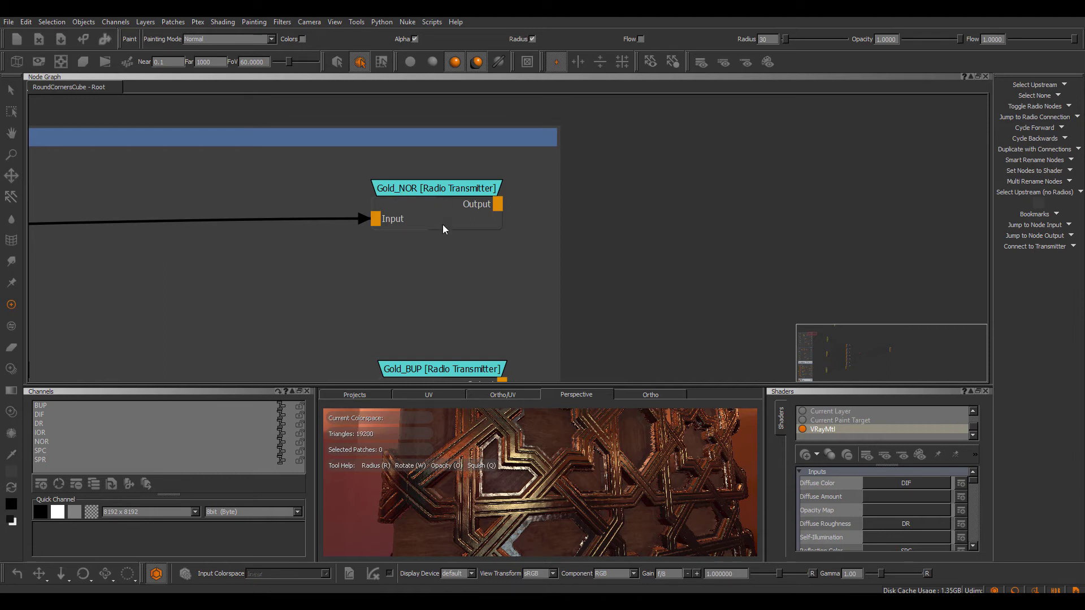
# Compare the names of the Gold_NOR and Gold_BUP transmitters with the shader's Normal Map and Displacement Map inputs.
pyautogui.moveTo(442, 225); pyautogui.dragTo(460, 110, button='middle')
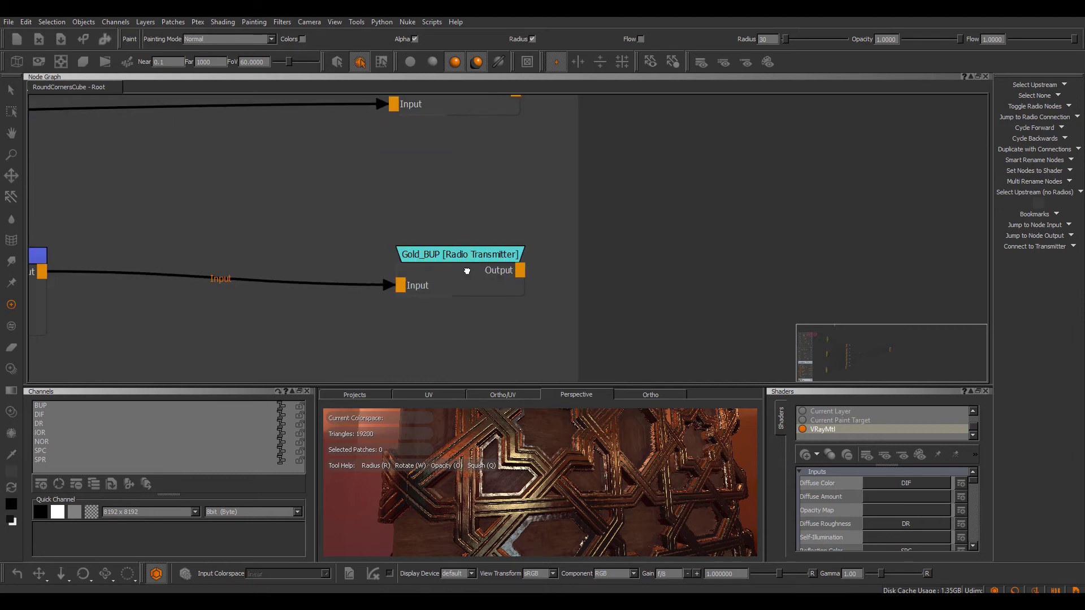
pyautogui.moveTo(467, 271); pyautogui.dragTo(480, 240, button='middle')
pyautogui.moveTo(453, 120); pyautogui.dragTo(458, 197, button='middle')
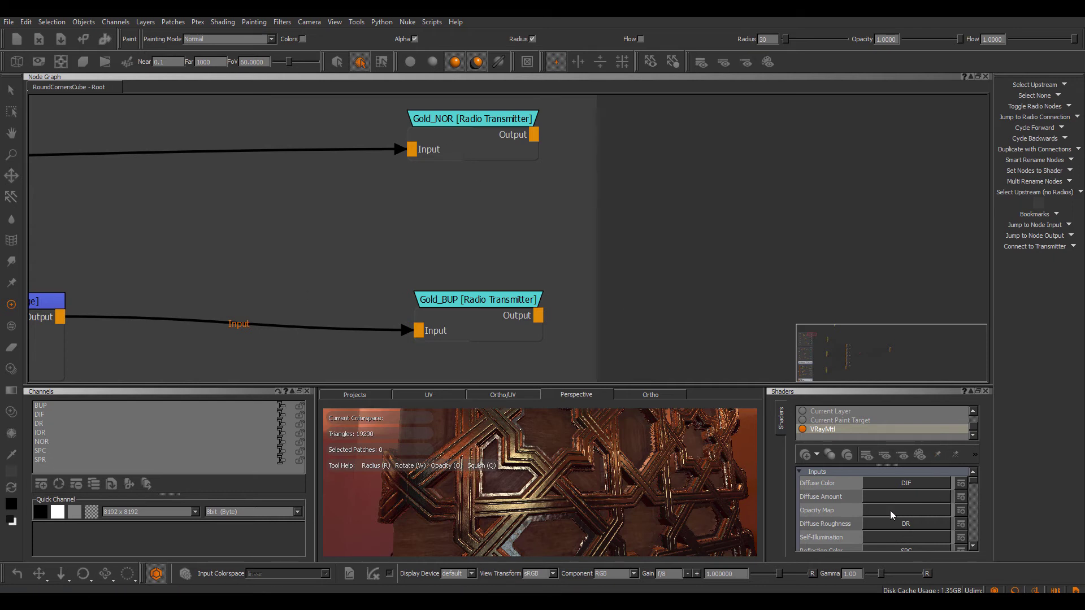
pyautogui.moveTo(975, 480); pyautogui.dragTo(974, 507)
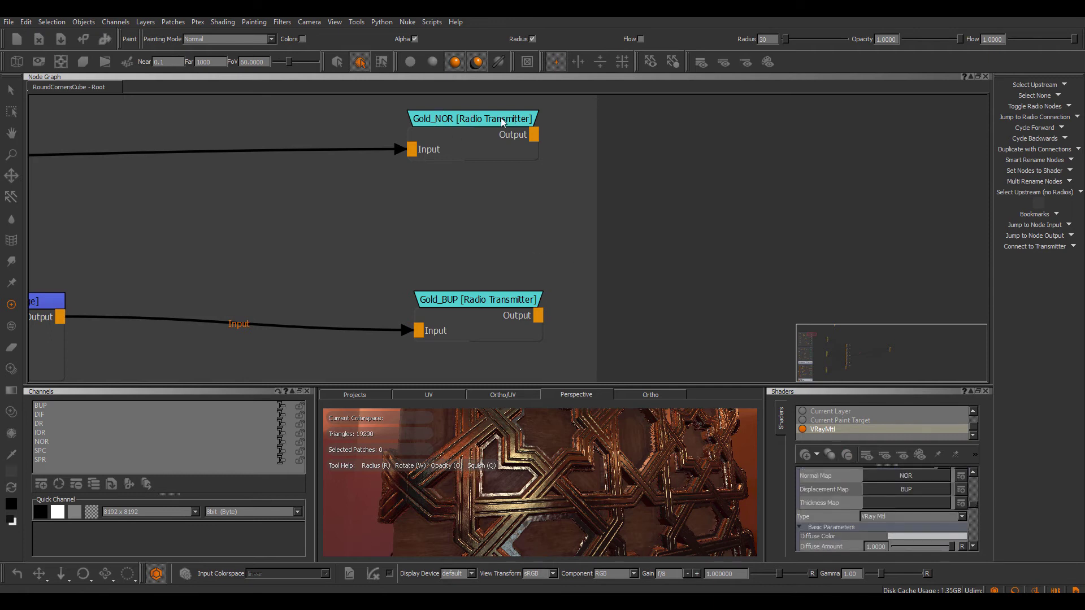
# Select all radio transmitters of the Gold group, assign them with Set Nodes to Shader, and check the shader's map inputs and the cube.
pyautogui.scroll(-8, 500, 180)
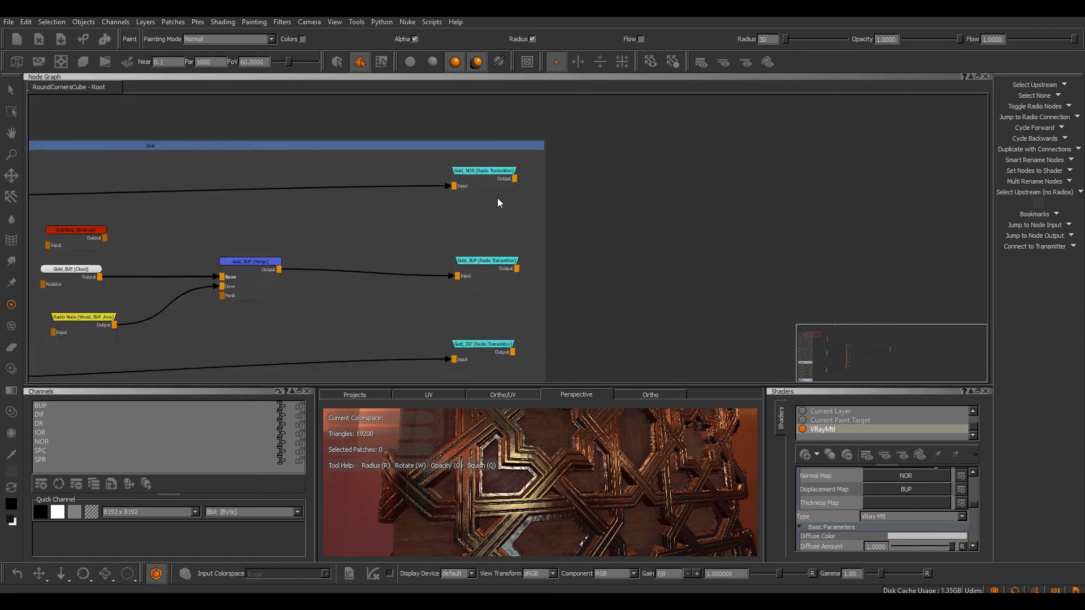
pyautogui.moveTo(494, 202); pyautogui.dragTo(483, 135, button='middle')
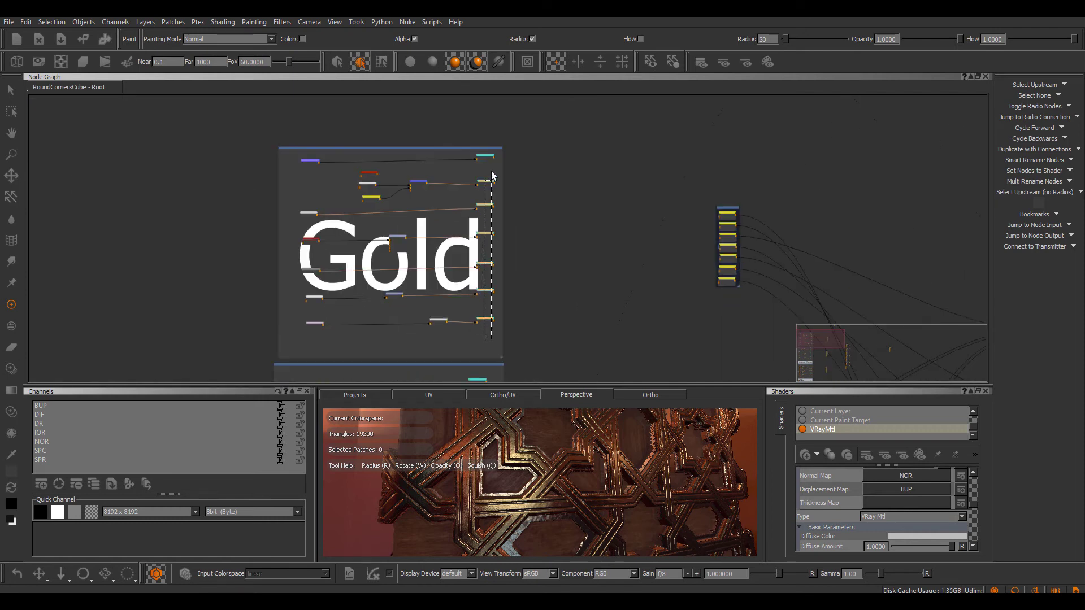
pyautogui.rightClick(552, 169)
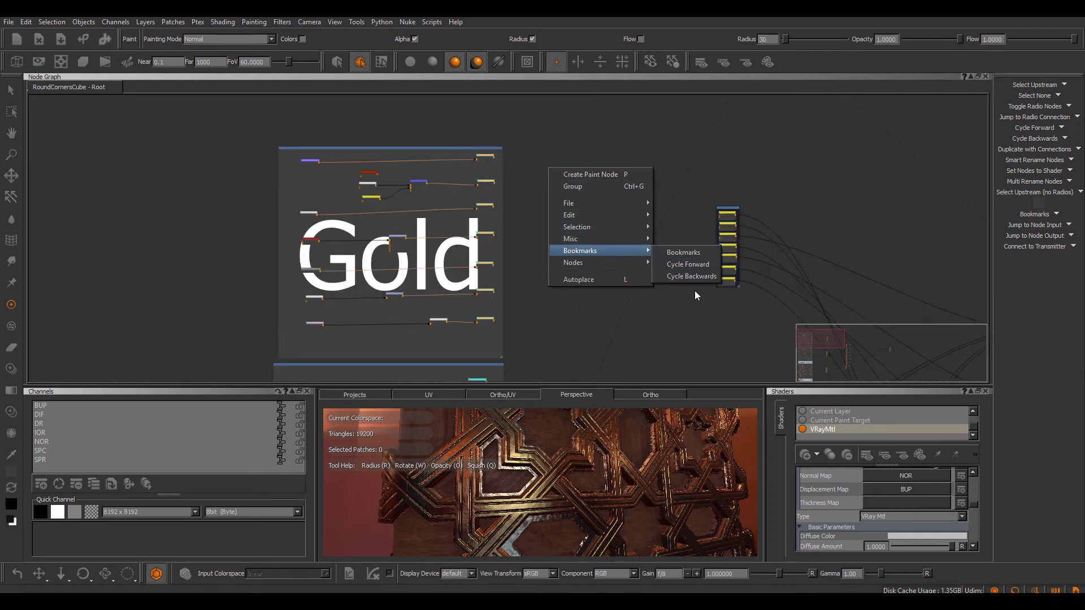
pyautogui.moveTo(640, 242)
pyautogui.click(710, 328)
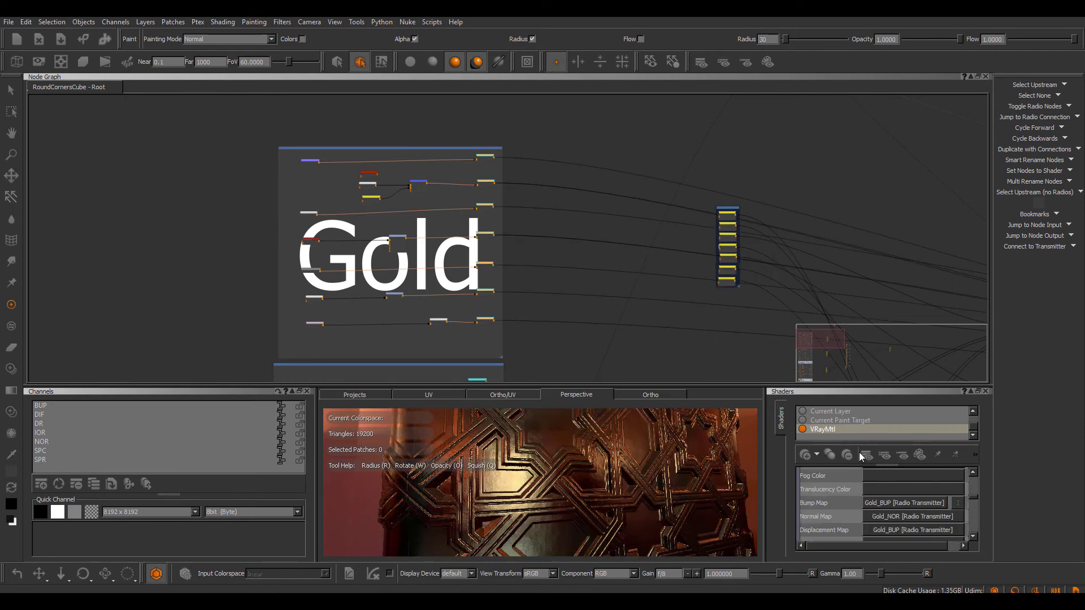
pyautogui.scroll(5, 975, 496)
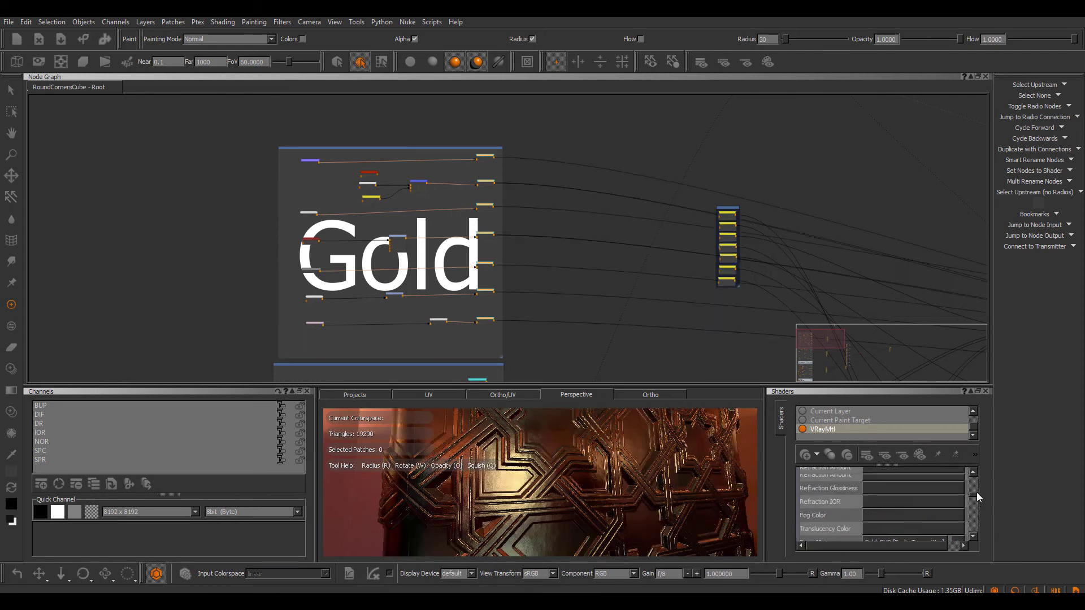
pyautogui.moveTo(977, 485); pyautogui.dragTo(976, 484)
pyautogui.keyDown('alt'); pyautogui.moveTo(594, 501); pyautogui.dragTo(497, 468); pyautogui.keyUp('alt')
# Assign only the second, fourth and sixth radio transmitters of the Wood group to the VRayMtl shader with Set Nodes to Shader.
pyautogui.scroll(-3, 525, 226)
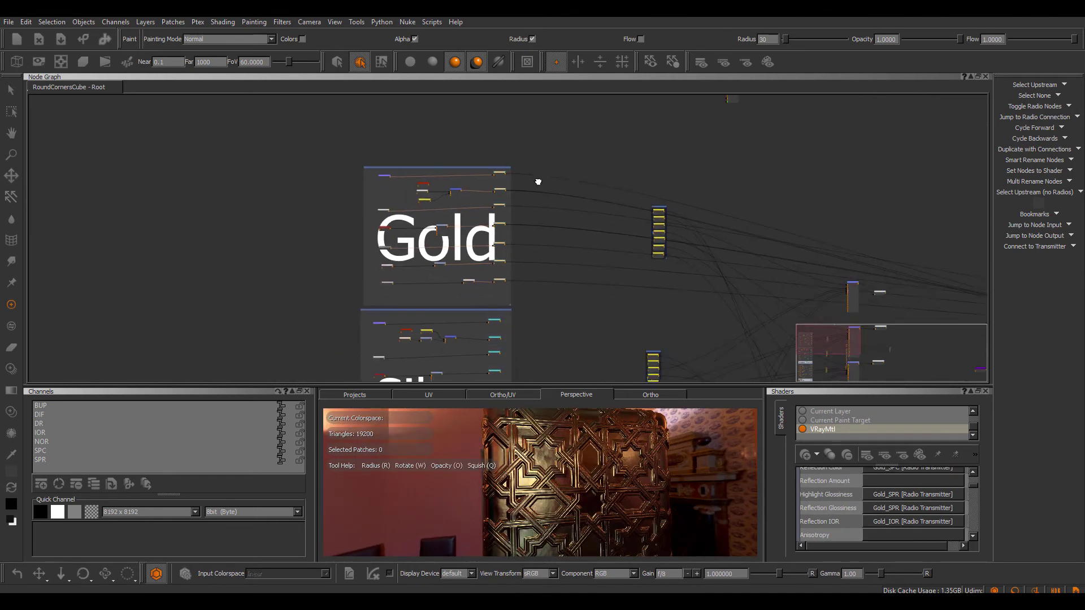
pyautogui.moveTo(534, 373); pyautogui.dragTo(503, 155, button='middle')
pyautogui.moveTo(497, 261); pyautogui.dragTo(503, 208, button='middle')
pyautogui.moveTo(477, 306); pyautogui.dragTo(474, 181)
pyautogui.scroll(4, 475, 198)
pyautogui.moveTo(464, 299); pyautogui.dragTo(537, 192, button='middle')
pyautogui.scroll(3, 538, 191)
pyautogui.scroll(-2, 550, 319)
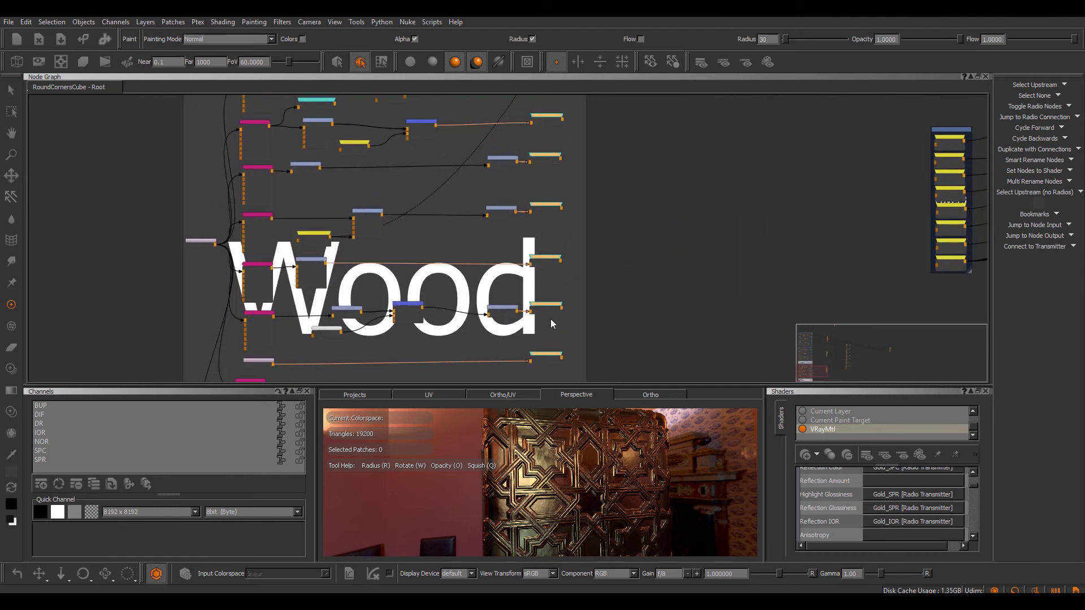
pyautogui.scroll(-3, 562, 300)
pyautogui.moveTo(532, 356); pyautogui.dragTo(535, 179)
pyautogui.click(536, 337)
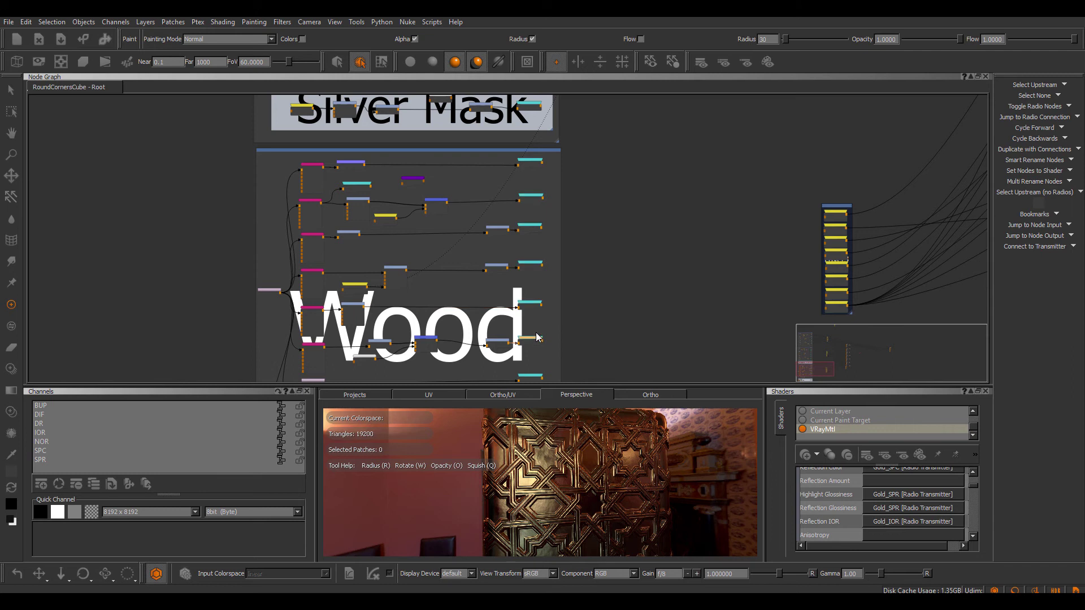
pyautogui.keyDown('ctrl'); pyautogui.click(533, 263); pyautogui.keyUp('ctrl')
pyautogui.keyDown('ctrl'); pyautogui.click(532, 195); pyautogui.keyUp('ctrl')
pyautogui.rightClick(612, 198)
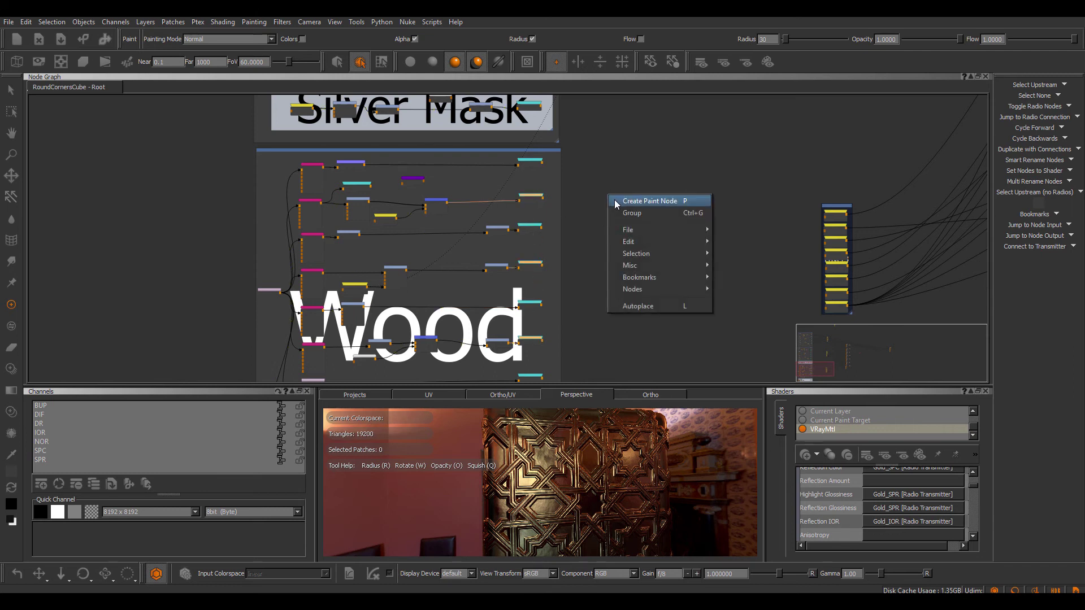
pyautogui.moveTo(658, 265)
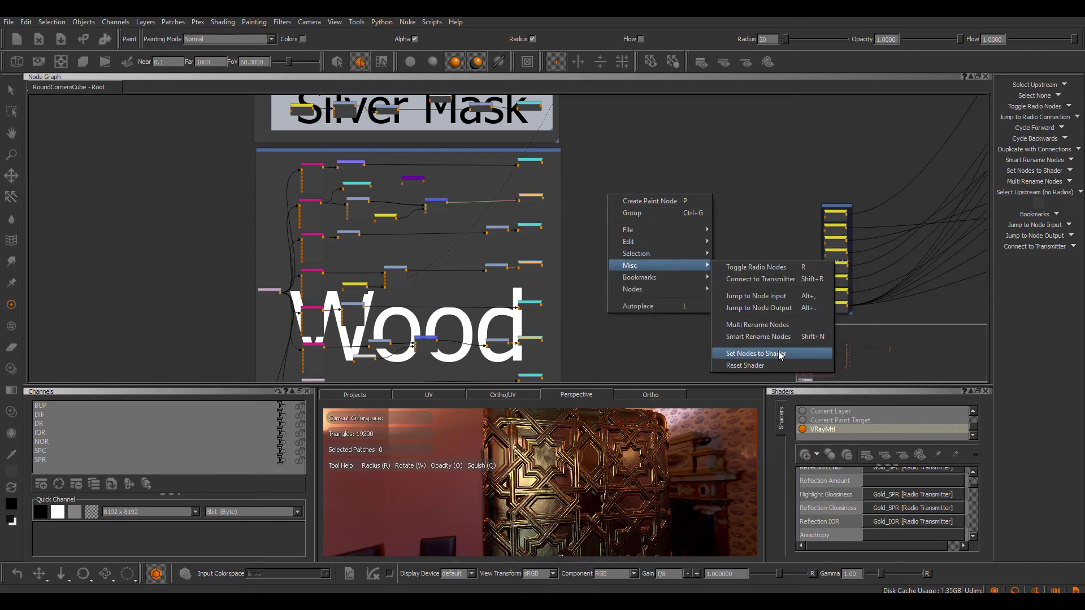
pyautogui.click(779, 353)
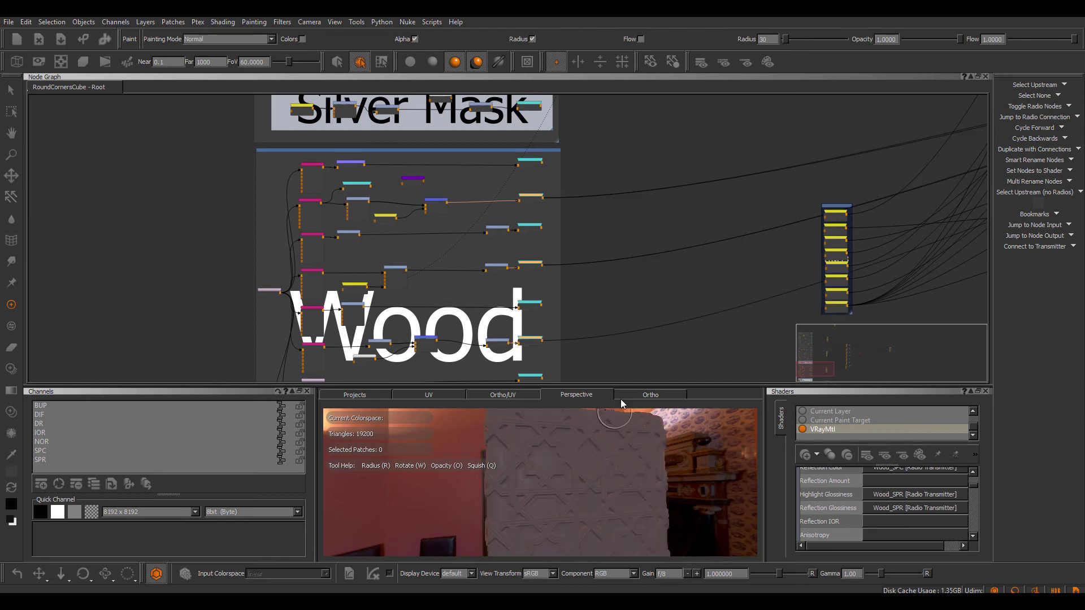
# Trace the connections from the Wood group's assigned transmitters across the node graph to the shader node and back.
pyautogui.scroll(-5, 567, 205)
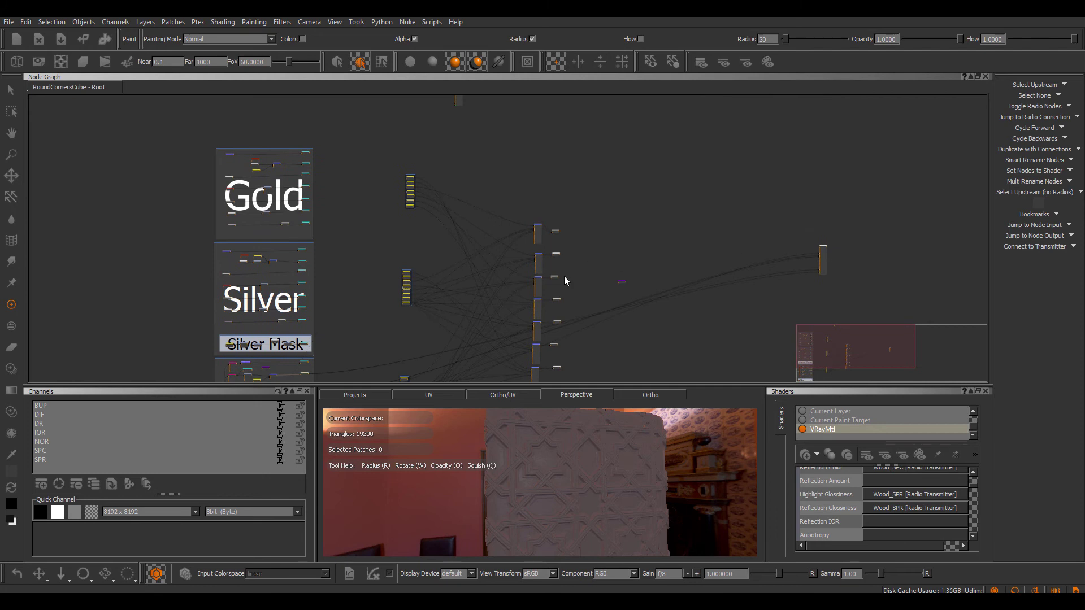
pyautogui.moveTo(321, 357); pyautogui.dragTo(586, 214, button='middle')
pyautogui.scroll(5, 581, 236)
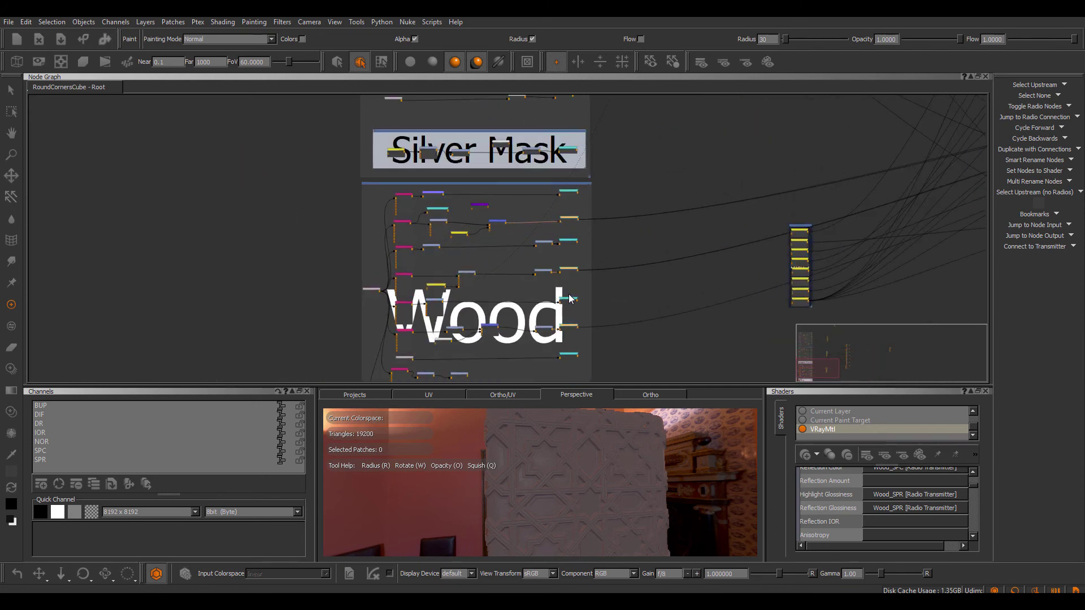
pyautogui.moveTo(569, 290); pyautogui.dragTo(570, 254, button='middle')
pyautogui.scroll(3, 572, 250)
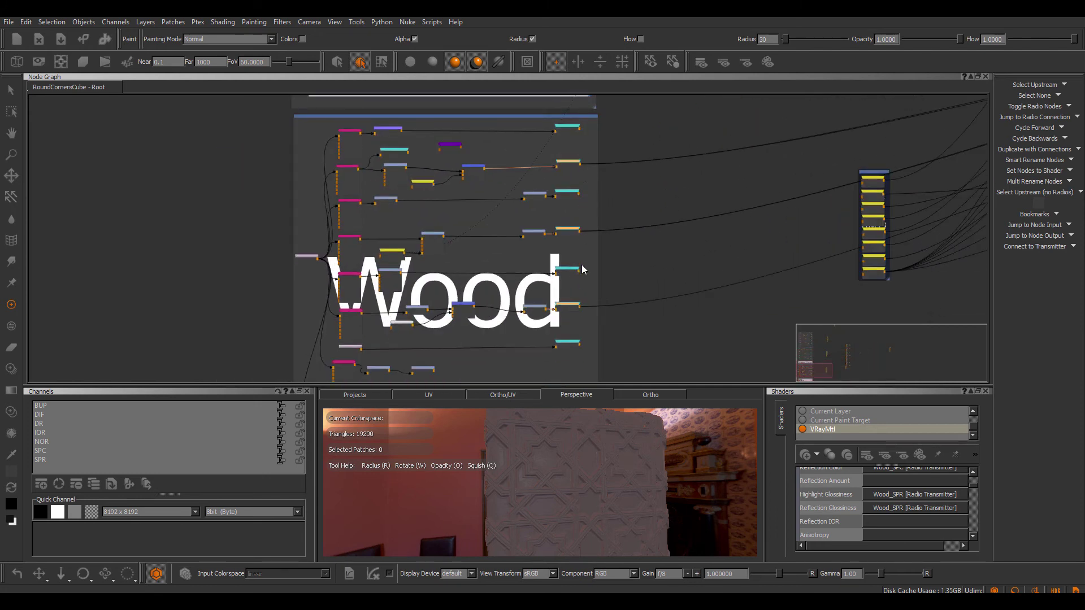
pyautogui.scroll(1, 587, 252)
pyautogui.moveTo(934, 212); pyautogui.dragTo(649, 300, button='middle')
pyautogui.scroll(-3, 649, 299)
pyautogui.moveTo(689, 263); pyautogui.dragTo(311, 352, button='middle')
pyautogui.moveTo(766, 217); pyautogui.dragTo(593, 231, button='middle')
pyautogui.moveTo(585, 279); pyautogui.dragTo(969, 209, button='middle')
pyautogui.moveTo(529, 269); pyautogui.dragTo(933, 178, button='middle')
pyautogui.moveTo(416, 230); pyautogui.dragTo(578, 184, button='middle')
# Reset the shader from the Wood transmitters to its previous Gold transmitter inputs.
pyautogui.scroll(-1, 578, 184)
pyautogui.rightClick(607, 157)
pyautogui.moveTo(642, 226)
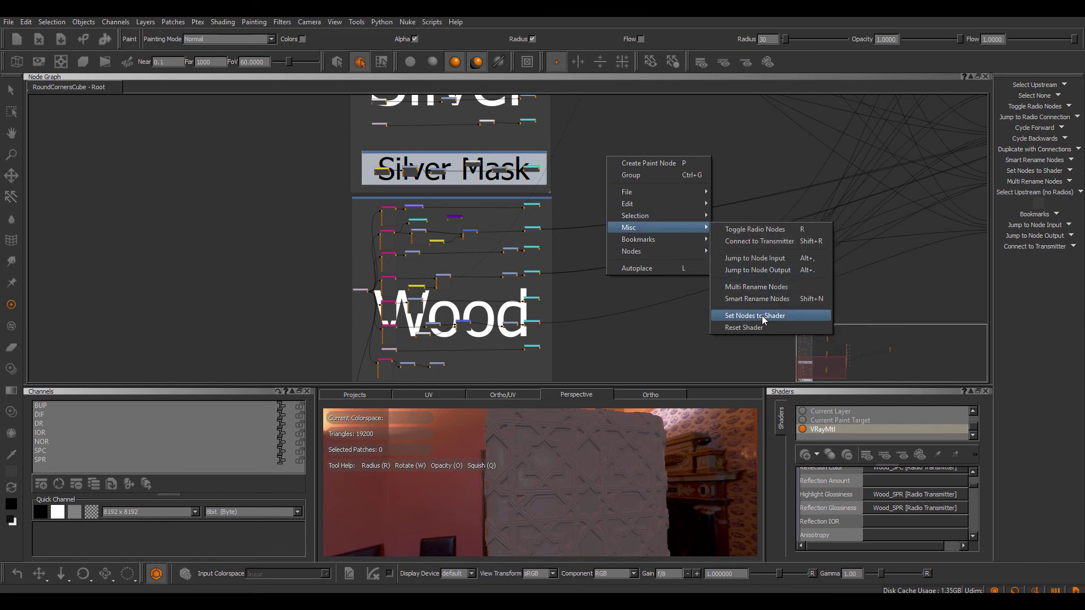
pyautogui.click(762, 315)
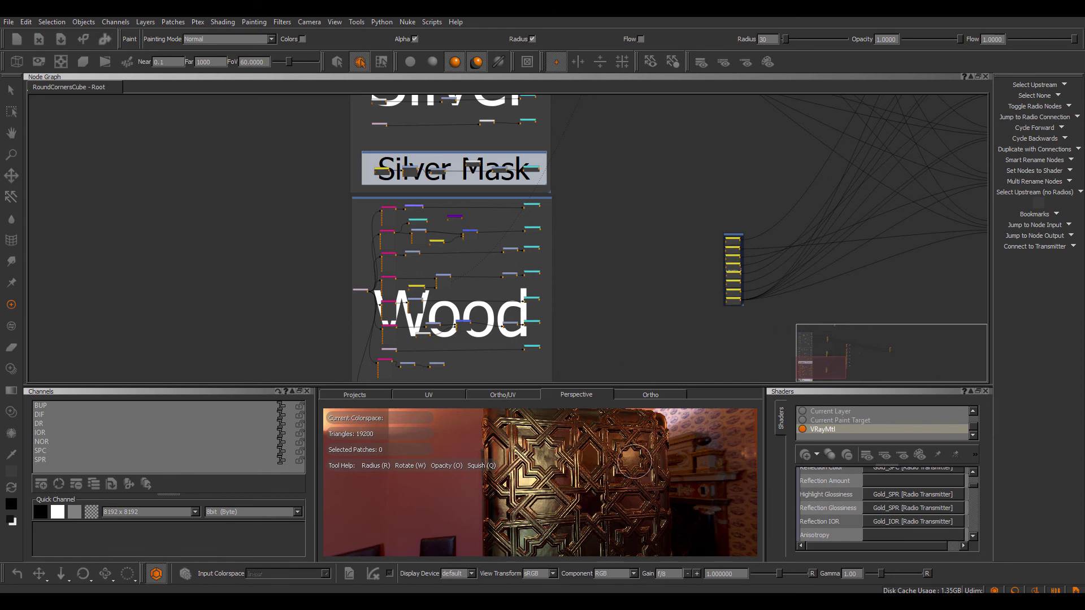
# Use Reset Shader to restore the original channel inputs such as SPR and IOR, and inspect the cube's material up close.
pyautogui.scroll(-3, 645, 243)
pyautogui.scroll(-2, 640, 219)
pyautogui.moveTo(612, 169); pyautogui.dragTo(527, 214, button='middle')
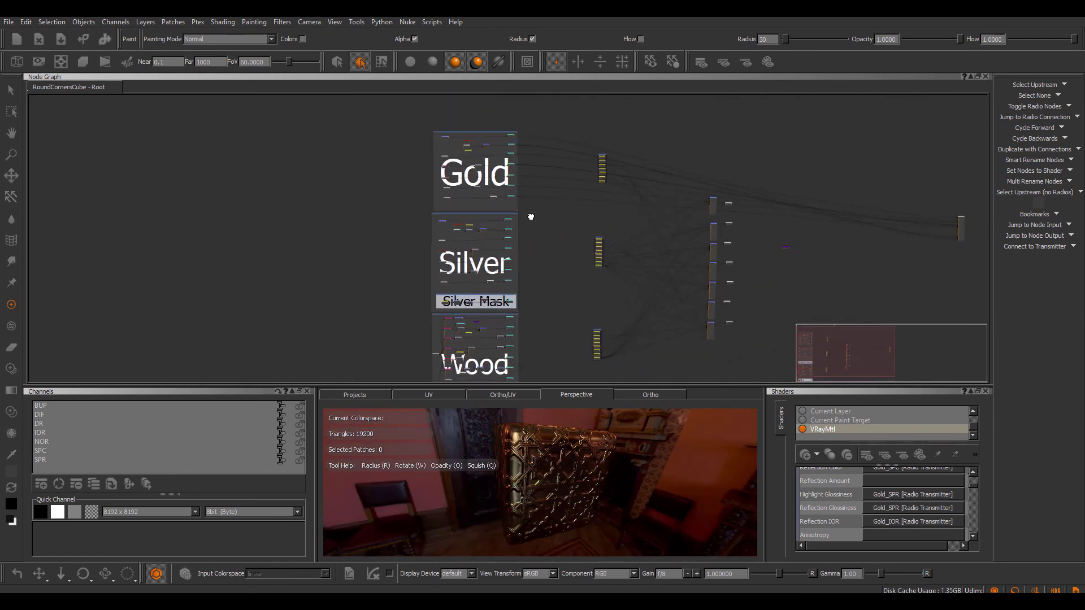
pyautogui.scroll(-1, 528, 215)
pyautogui.moveTo(611, 230); pyautogui.dragTo(523, 211, button='middle')
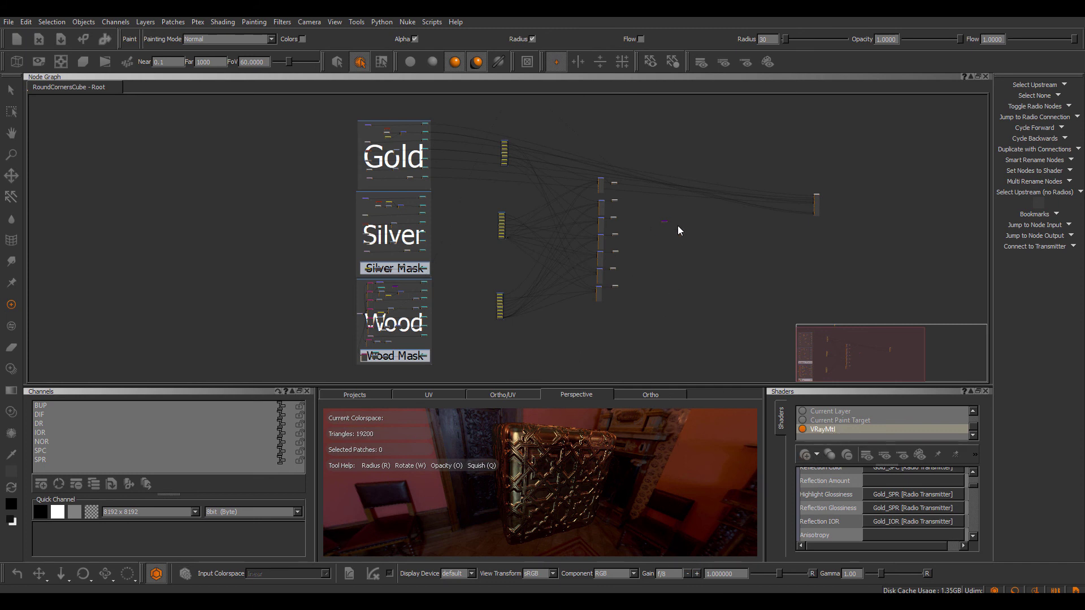
pyautogui.rightClick(464, 209)
pyautogui.moveTo(510, 278)
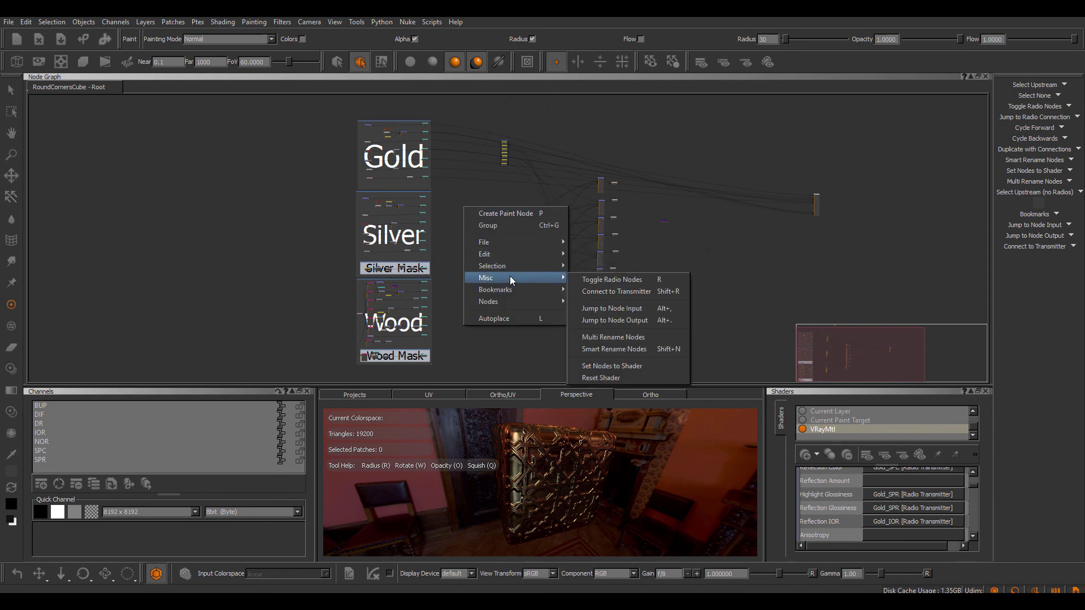
pyautogui.click(608, 377)
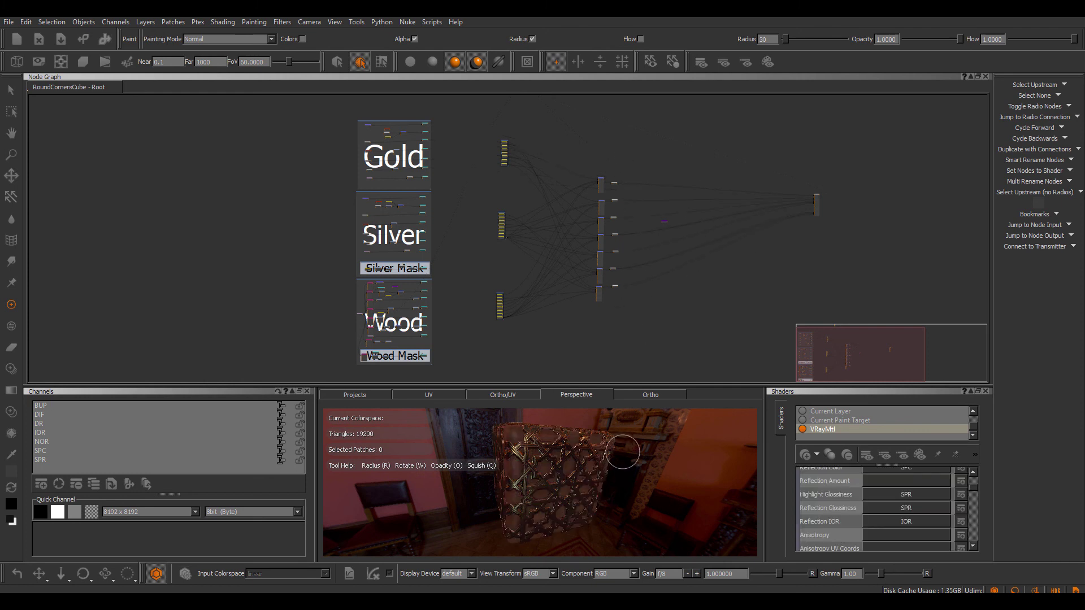
pyautogui.keyDown('alt'); pyautogui.moveTo(627, 468); pyautogui.dragTo(587, 474); pyautogui.keyUp('alt')
pyautogui.keyDown('alt'); pyautogui.moveTo(588, 474); pyautogui.dragTo(627, 463, button='right'); pyautogui.keyUp('alt')
pyautogui.keyDown('alt'); pyautogui.moveTo(627, 464); pyautogui.dragTo(612, 461); pyautogui.keyUp('alt')
pyautogui.keyDown('alt'); pyautogui.moveTo(612, 460); pyautogui.dragTo(612, 455, button='right'); pyautogui.keyUp('alt')
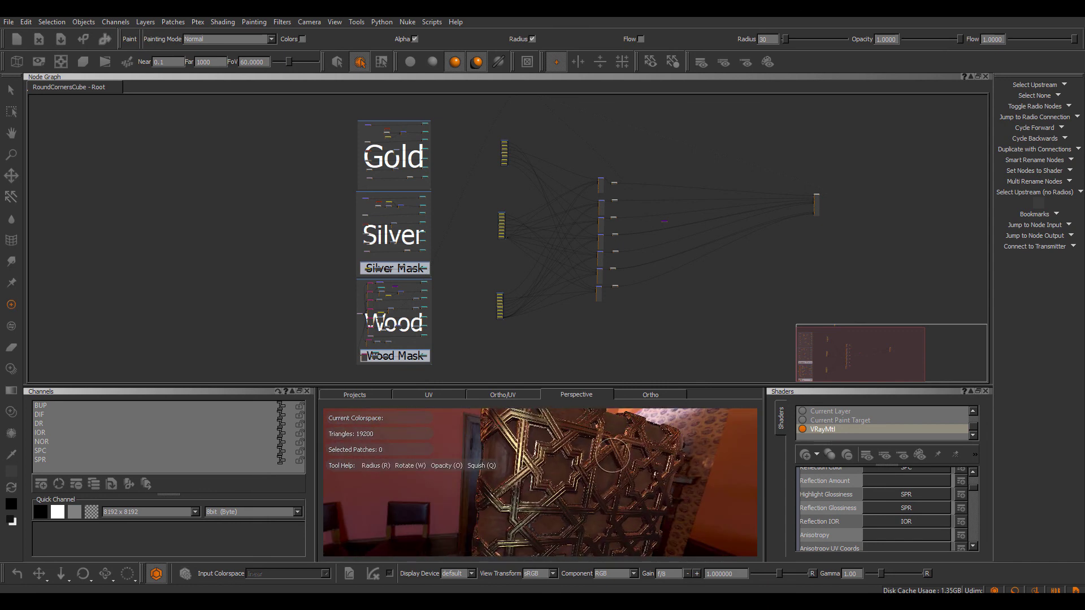